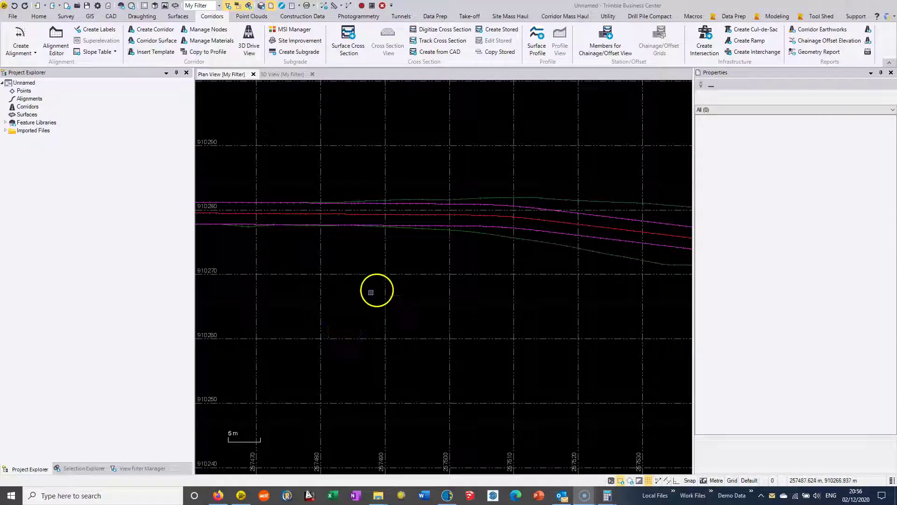
Step: Pan and zoom the plan view to centre the imported road corridor lines
{"action": "scroll", "coordinate": [396, 266], "scroll_direction": "down", "scroll_amount": 3}
{"action": "middle_click_drag", "start_coordinate": [406, 256], "coordinate": [372, 190]}
{"action": "scroll", "coordinate": [392, 209], "scroll_direction": "down", "scroll_amount": 2}
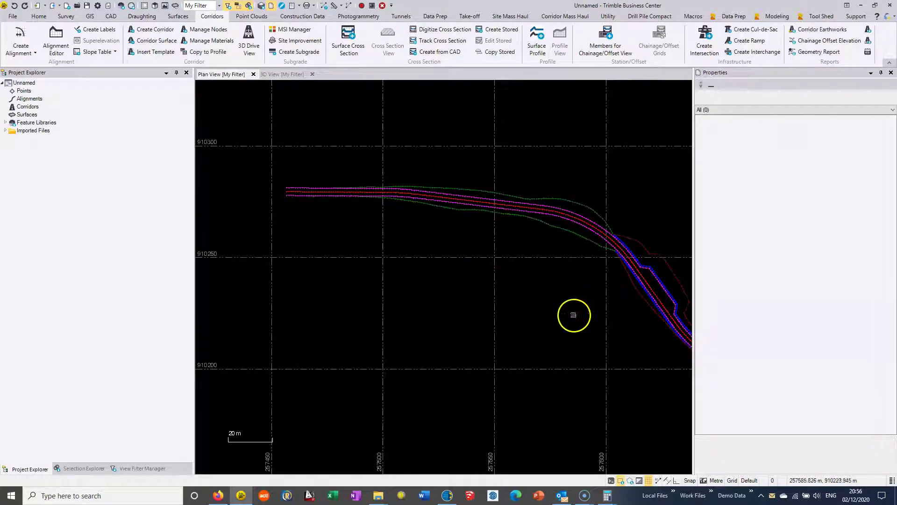
{"action": "middle_click_drag", "start_coordinate": [444, 224], "coordinate": [407, 241]}
{"action": "scroll", "coordinate": [352, 161], "scroll_direction": "up", "scroll_amount": 2}
{"action": "left_click", "coordinate": [393, 239]}
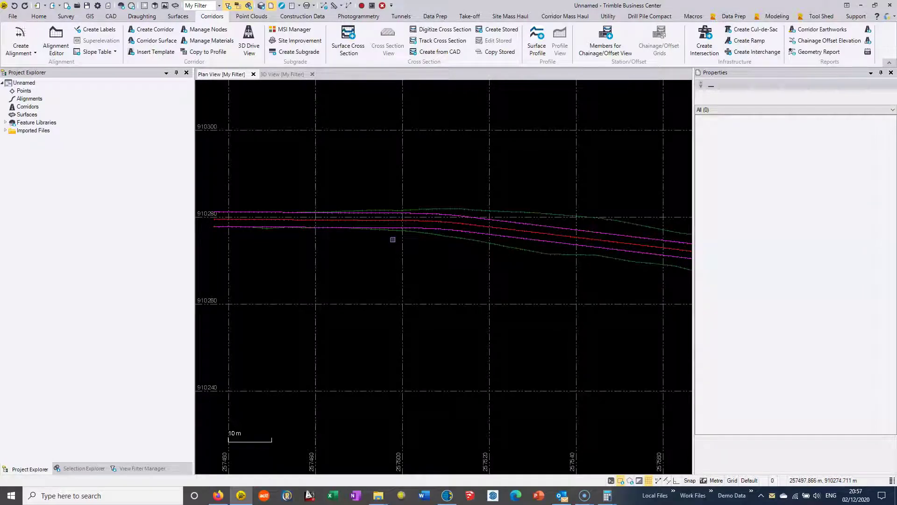
{"action": "middle_click_drag", "start_coordinate": [341, 216], "coordinate": [380, 243]}
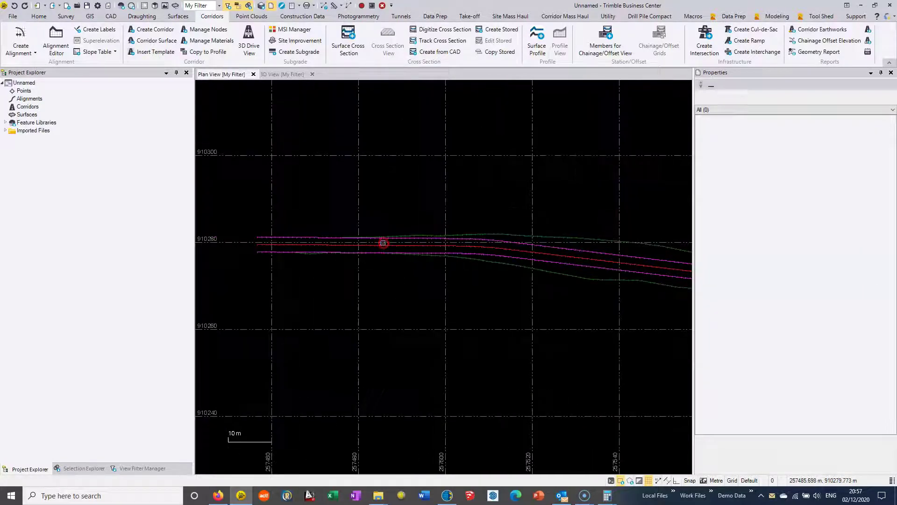
{"action": "scroll", "coordinate": [353, 243], "scroll_direction": "up", "scroll_amount": 2}
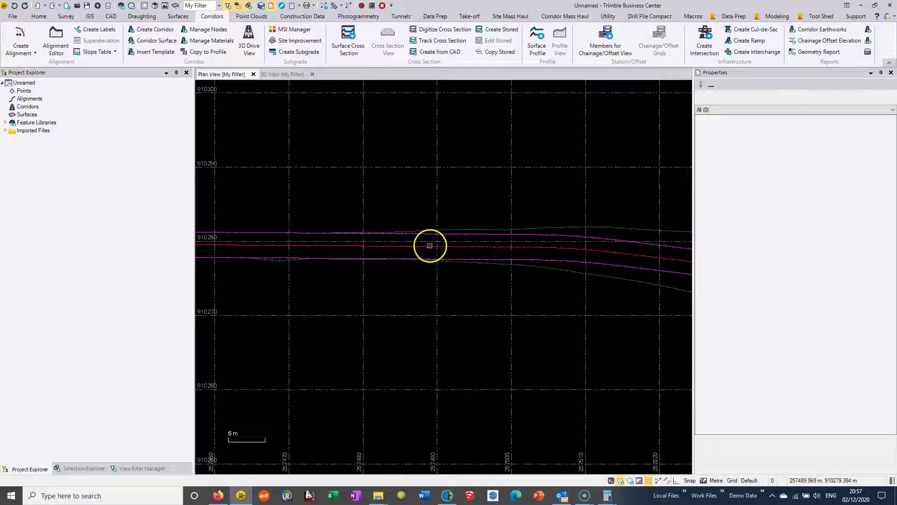
{"action": "scroll", "coordinate": [376, 215], "scroll_direction": "down", "scroll_amount": 3}
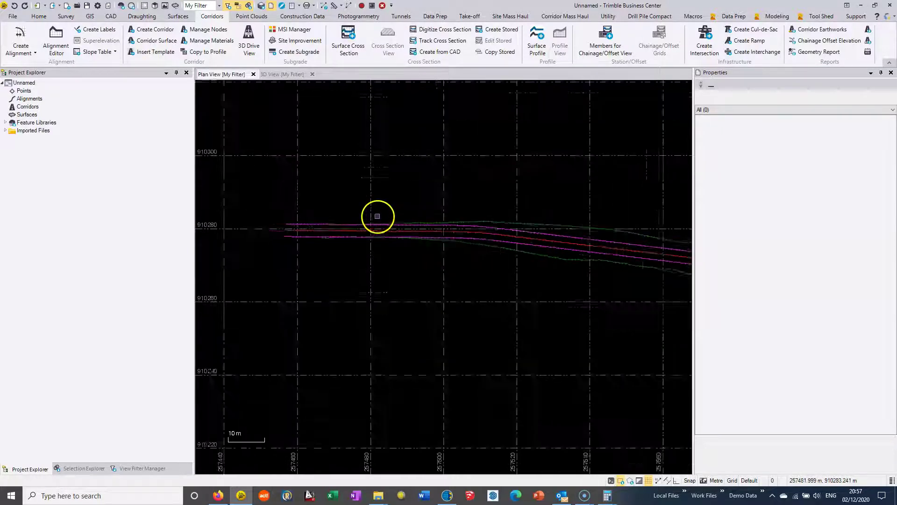
{"action": "middle_click_drag", "start_coordinate": [376, 214], "coordinate": [326, 196]}
{"action": "scroll", "coordinate": [327, 201], "scroll_direction": "up", "scroll_amount": 3}
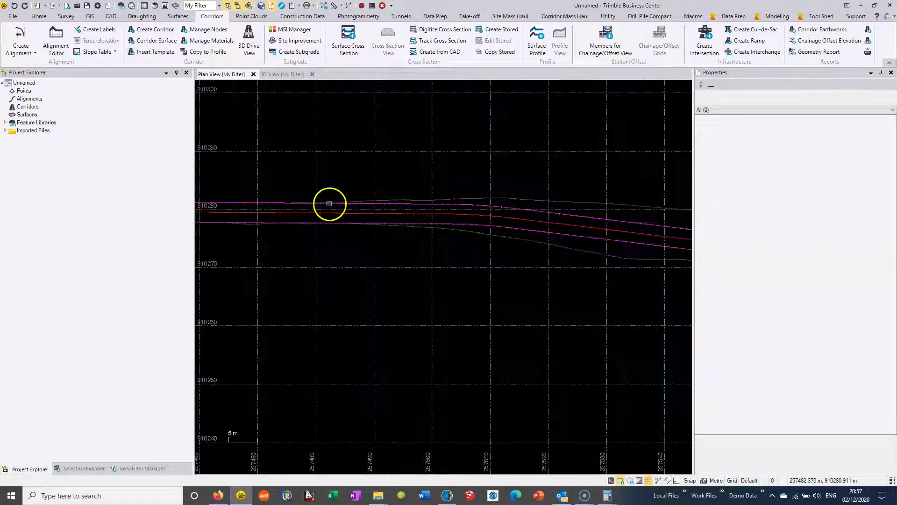
Step: Select CAD 3D Polyline [0-ROAD_CENTRE] from the pick list to show its properties (length 282.721)
{"action": "left_click", "coordinate": [330, 212]}
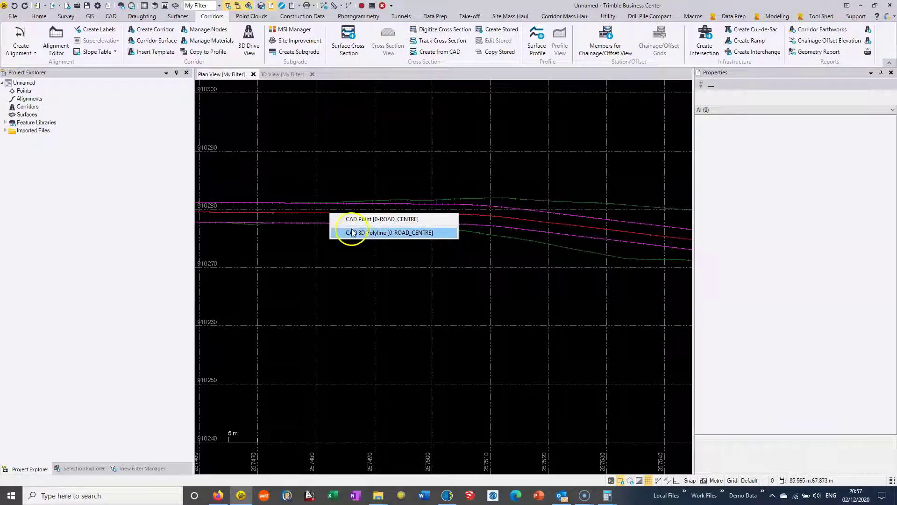
{"action": "middle_click_drag", "start_coordinate": [264, 226], "coordinate": [411, 214]}
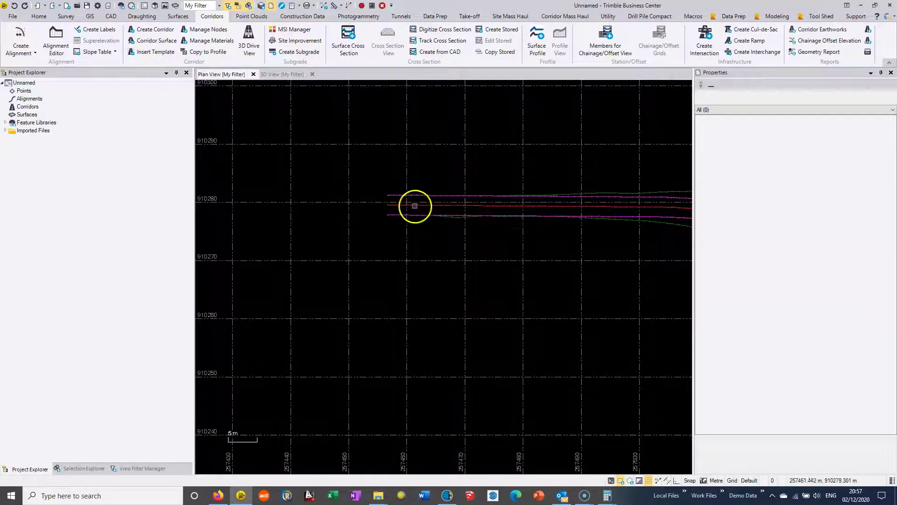
{"action": "left_click", "coordinate": [411, 214]}
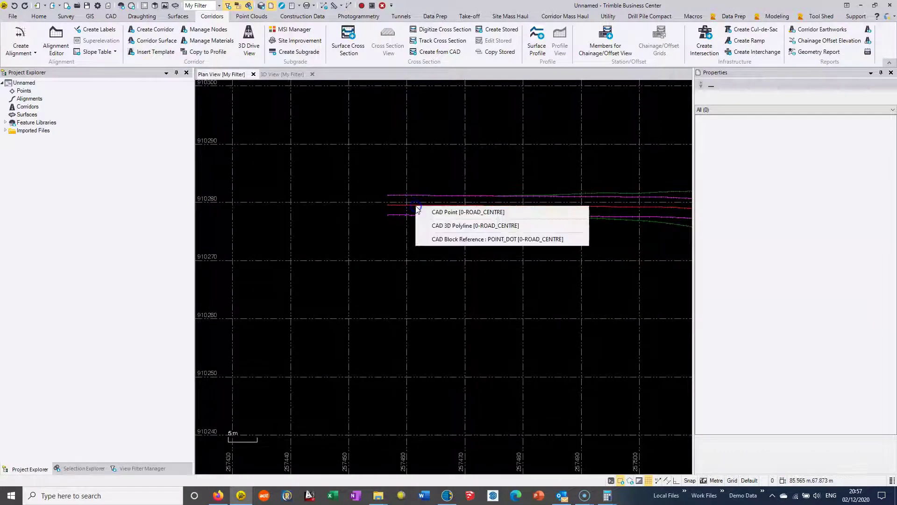
{"action": "left_click", "coordinate": [459, 226]}
{"action": "scroll", "coordinate": [507, 260], "scroll_direction": "down", "scroll_amount": 3}
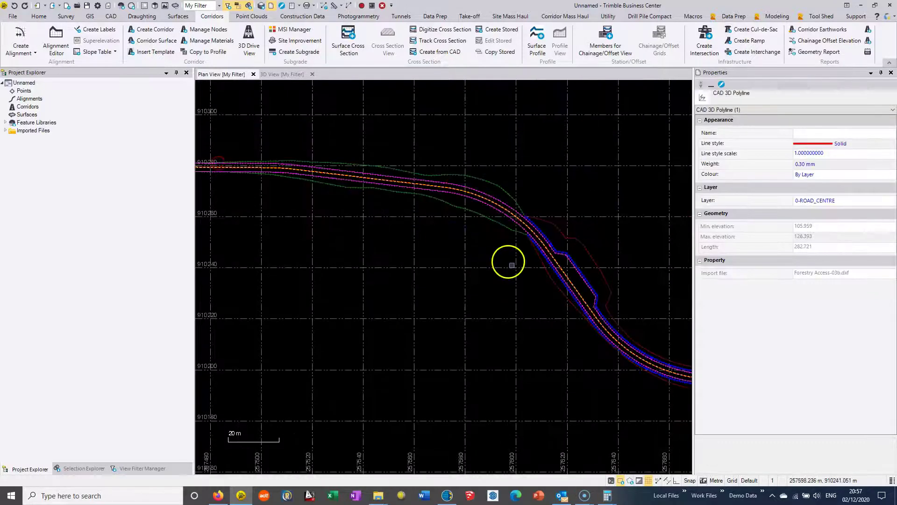
{"action": "scroll", "coordinate": [530, 337], "scroll_direction": "down", "scroll_amount": 3}
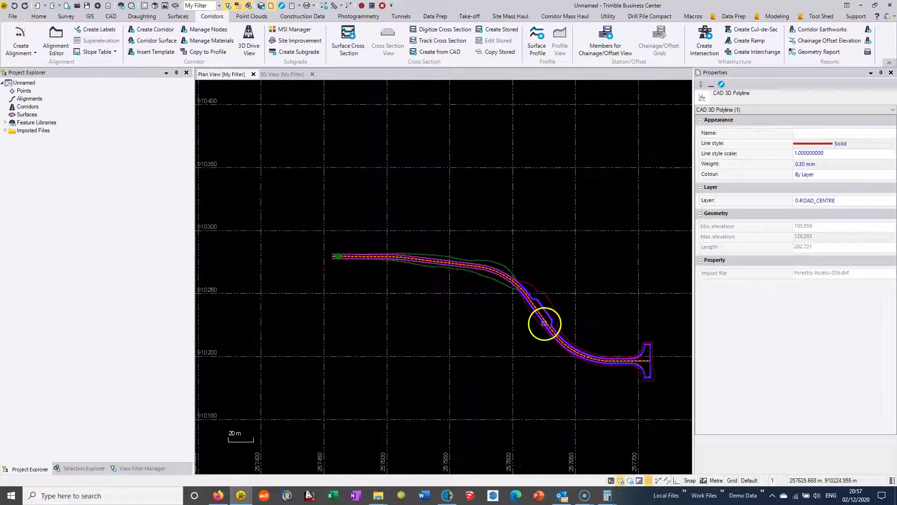
{"action": "scroll", "coordinate": [508, 294], "scroll_direction": "up", "scroll_amount": 2}
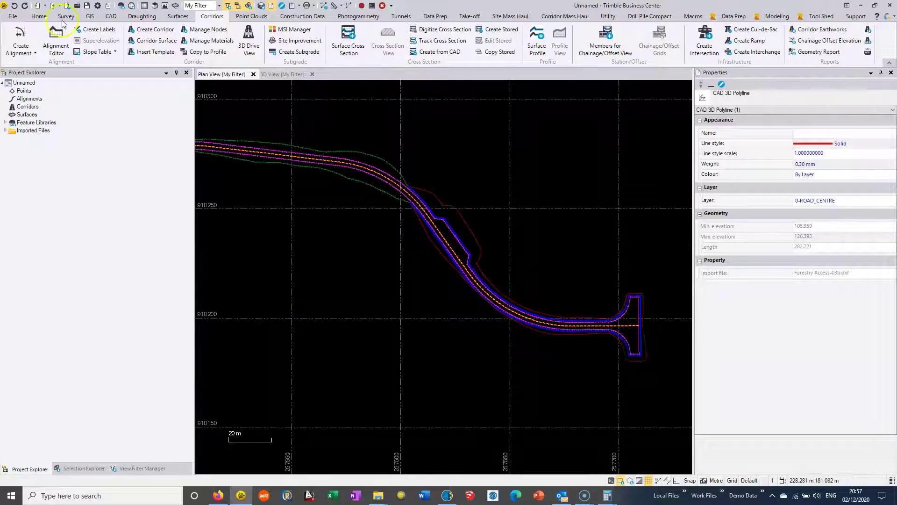
Step: Build the Road CL alignment from the existing centreline polyline, deleting the original line
{"action": "left_click", "coordinate": [24, 36]}
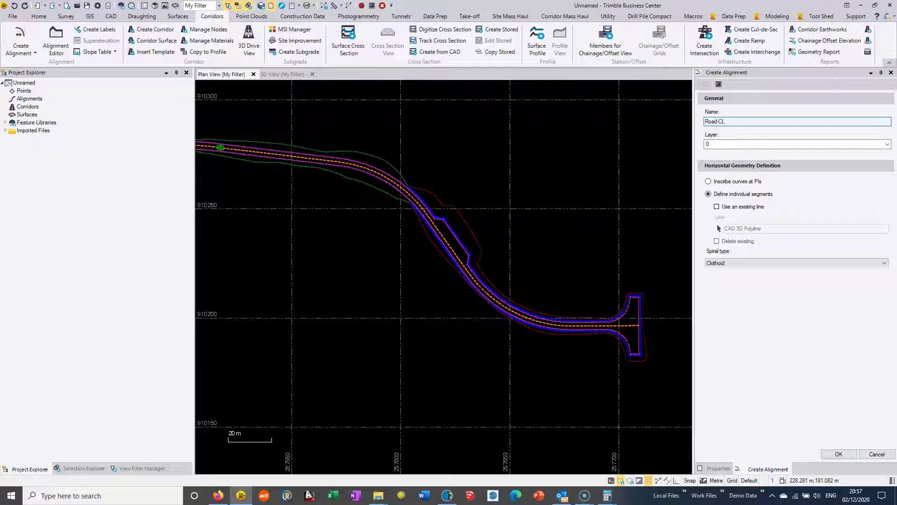
{"action": "left_click", "coordinate": [716, 207]}
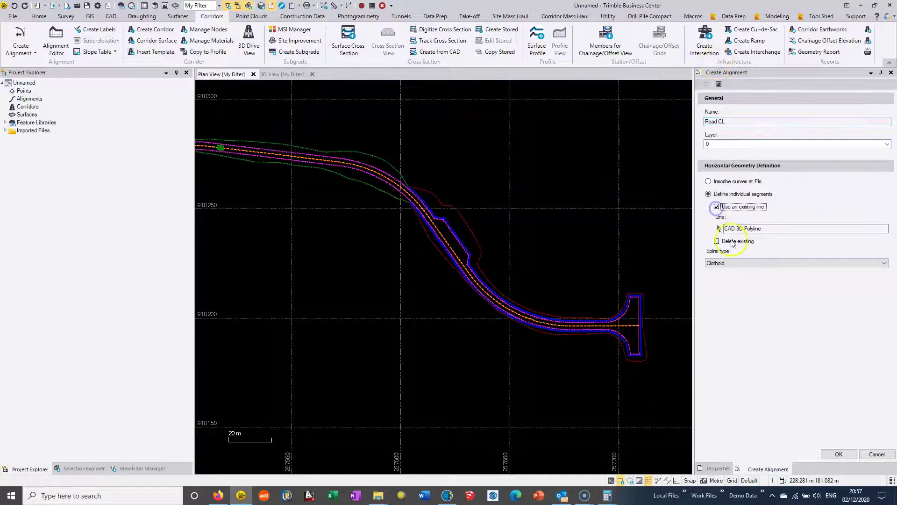
{"action": "left_click", "coordinate": [717, 241]}
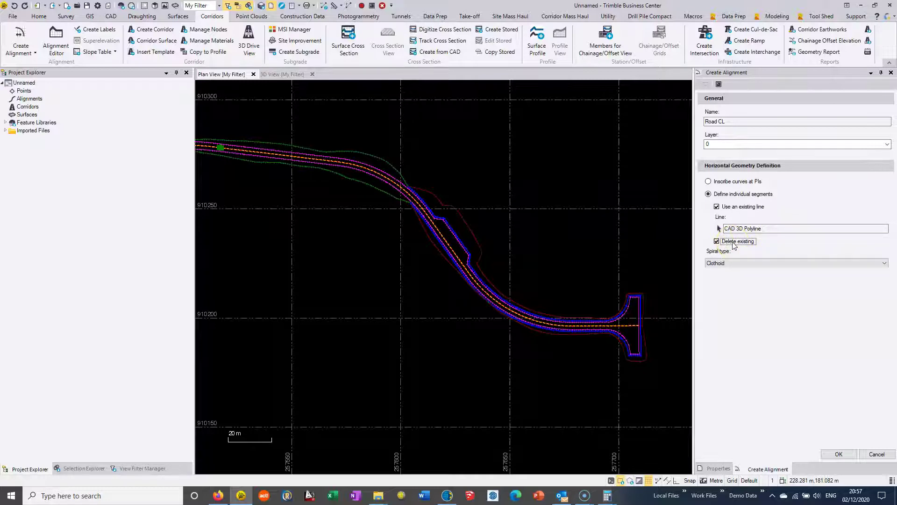
{"action": "left_click", "coordinate": [839, 454]}
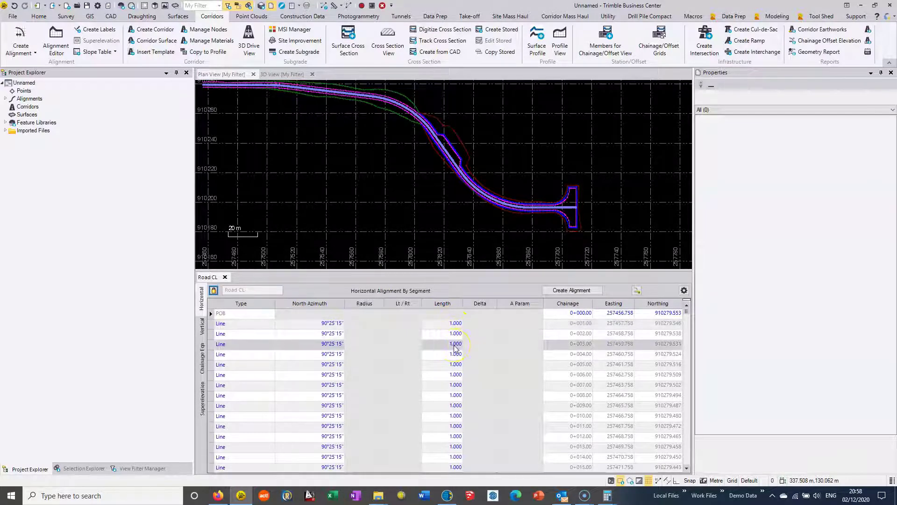
Step: Check the Road CL vertical PI table, then close the Road CL alignment editor
{"action": "left_click", "coordinate": [202, 328]}
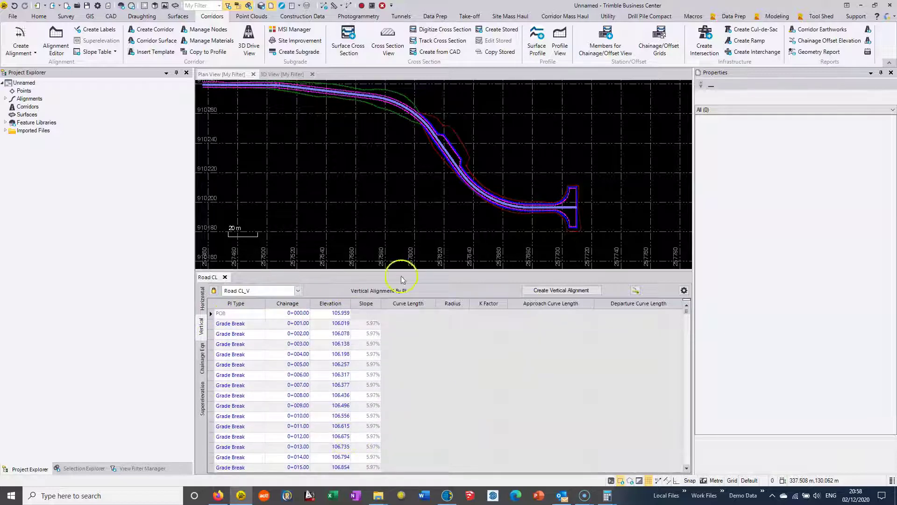
{"action": "left_click", "coordinate": [226, 277]}
{"action": "scroll", "coordinate": [360, 144], "scroll_direction": "up", "scroll_amount": 5}
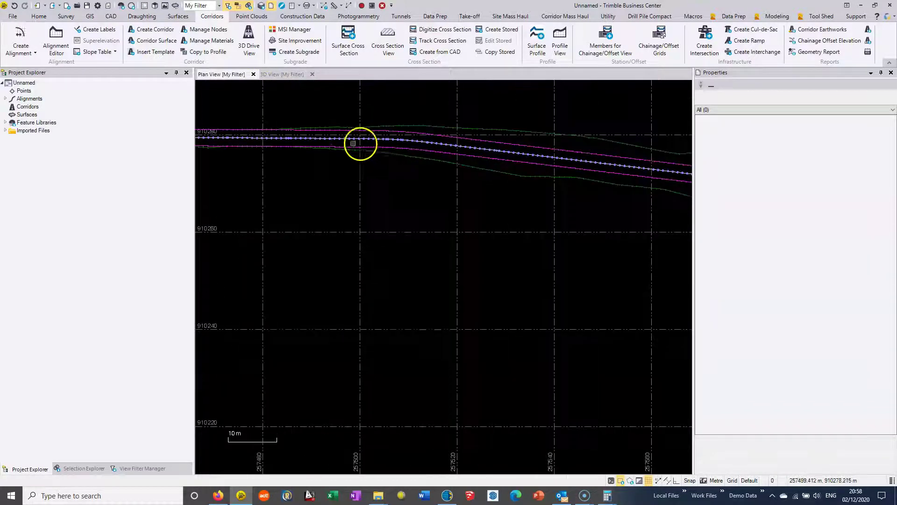
{"action": "scroll", "coordinate": [360, 143], "scroll_direction": "up", "scroll_amount": 6}
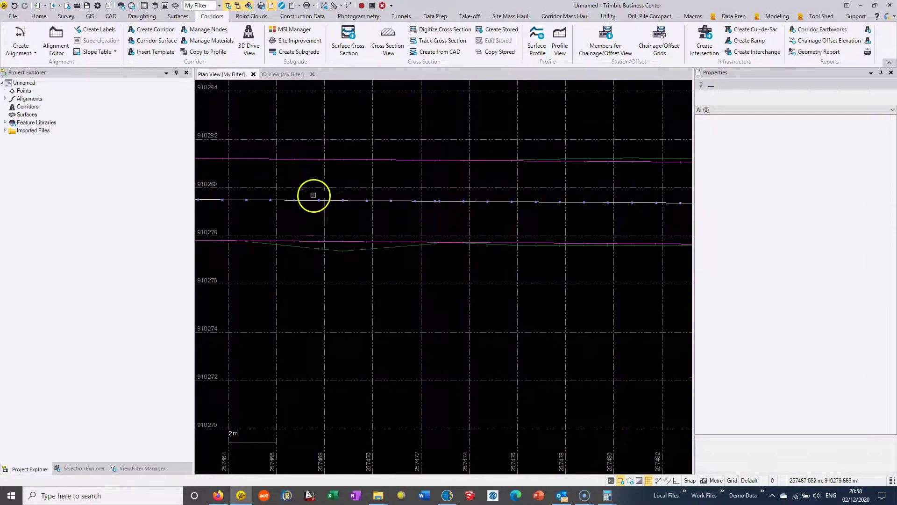
Step: Start a new corridor named Forest Road on the Road CL / Road CL_V alignments
{"action": "middle_click_drag", "start_coordinate": [314, 196], "coordinate": [533, 210]}
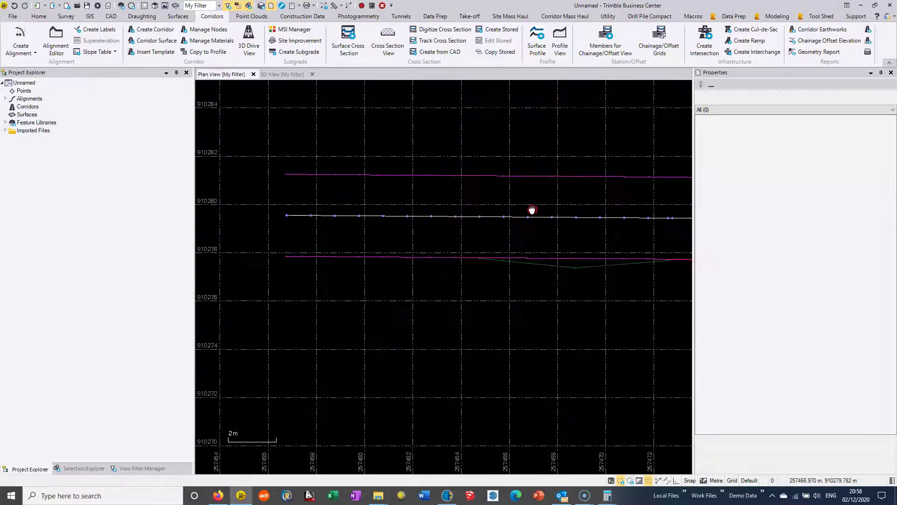
{"action": "left_click", "coordinate": [163, 33]}
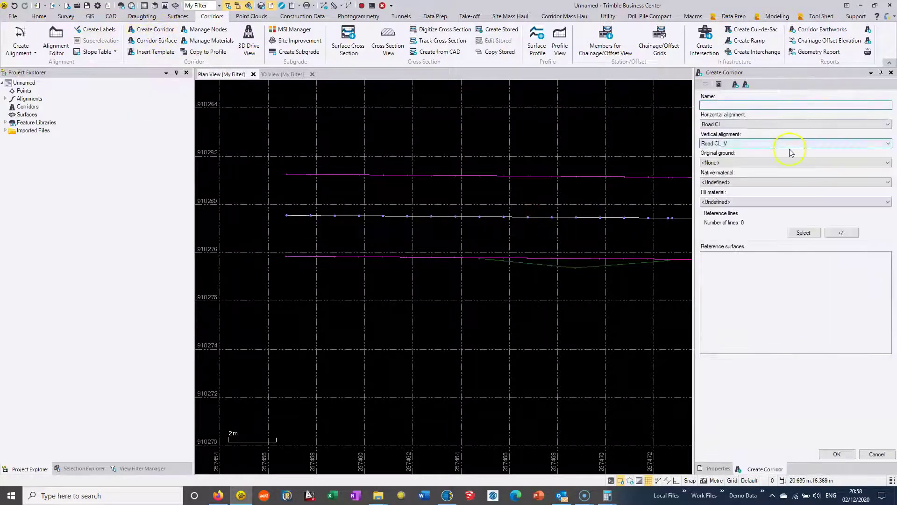
{"action": "left_click", "coordinate": [738, 107]}
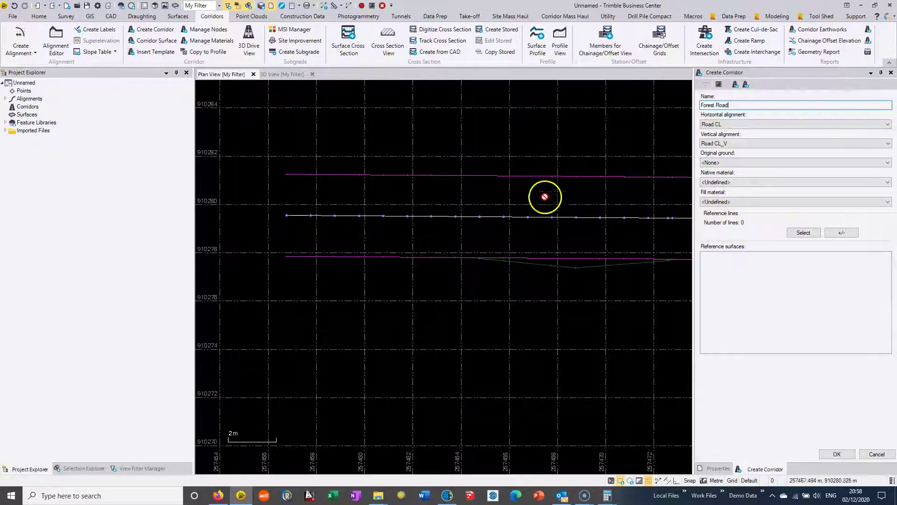
Step: Window-select the corridor lines and add all 22 as reference lines
{"action": "left_click", "coordinate": [803, 233]}
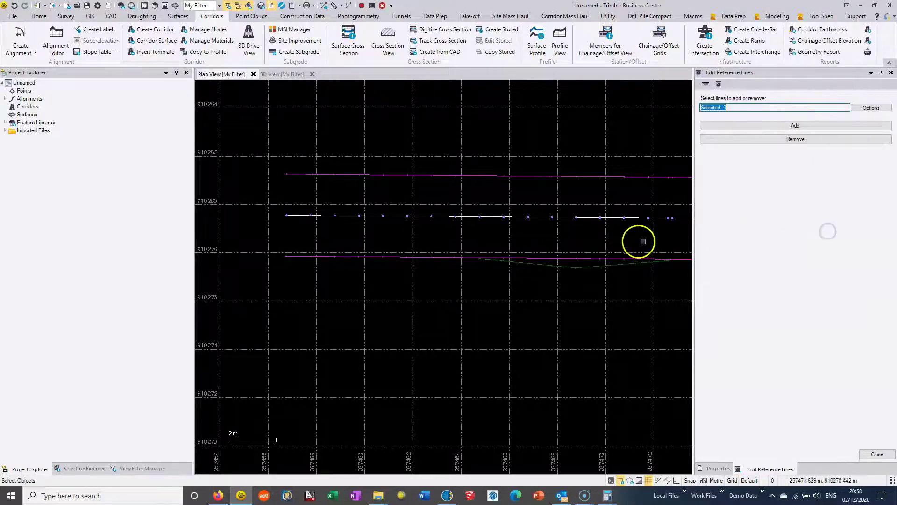
{"action": "scroll", "coordinate": [631, 236], "scroll_direction": "down", "scroll_amount": 5}
{"action": "middle_click_drag", "start_coordinate": [625, 234], "coordinate": [320, 222]}
{"action": "scroll", "coordinate": [374, 248], "scroll_direction": "down", "scroll_amount": 3}
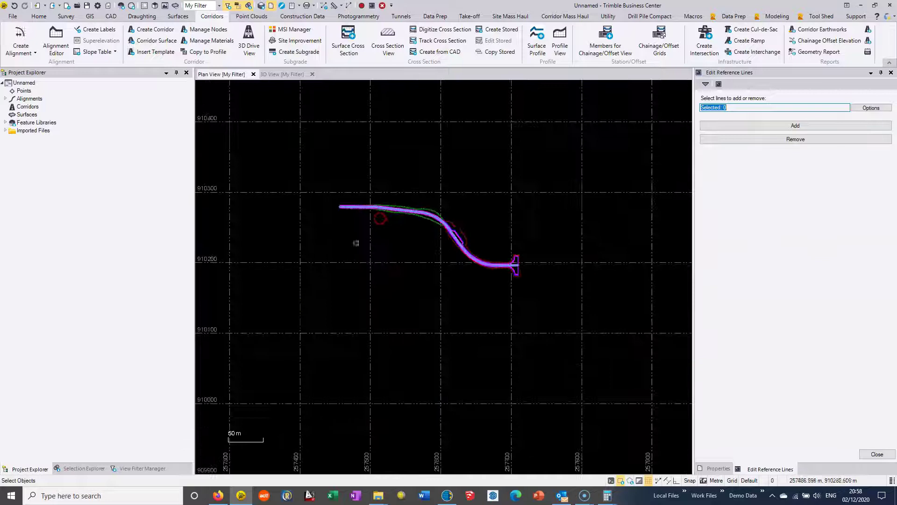
{"action": "left_click_drag", "start_coordinate": [295, 308], "coordinate": [547, 149]}
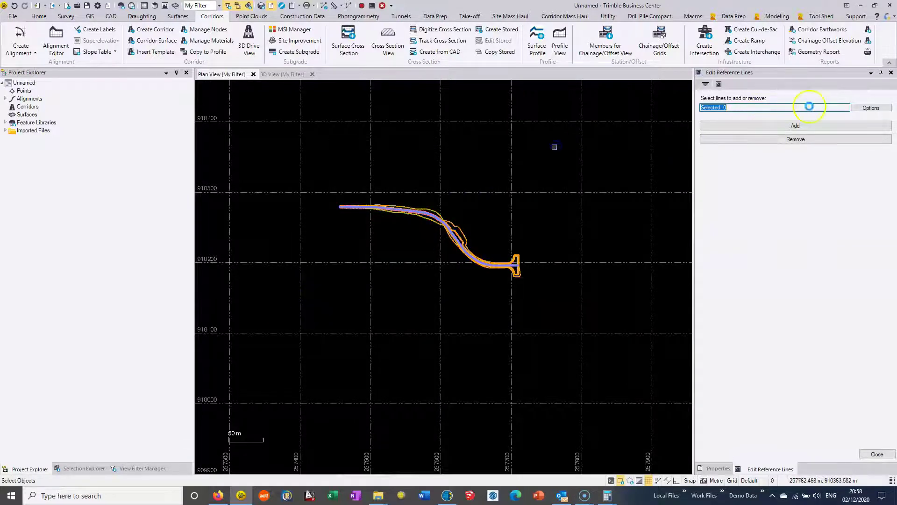
{"action": "left_click", "coordinate": [773, 126]}
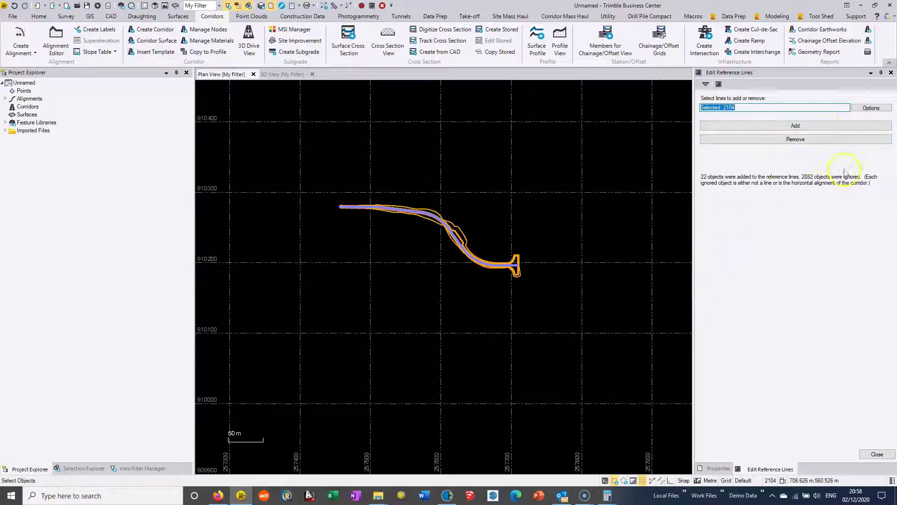
{"action": "left_click", "coordinate": [877, 454]}
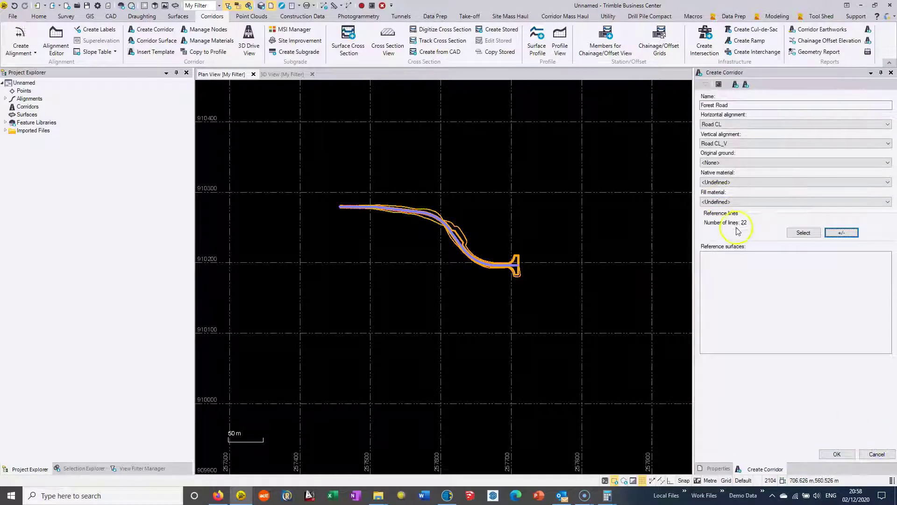
Step: Create the Forest Road corridor and insert its first template at start chainage 0+000.00
{"action": "left_click", "coordinate": [836, 454]}
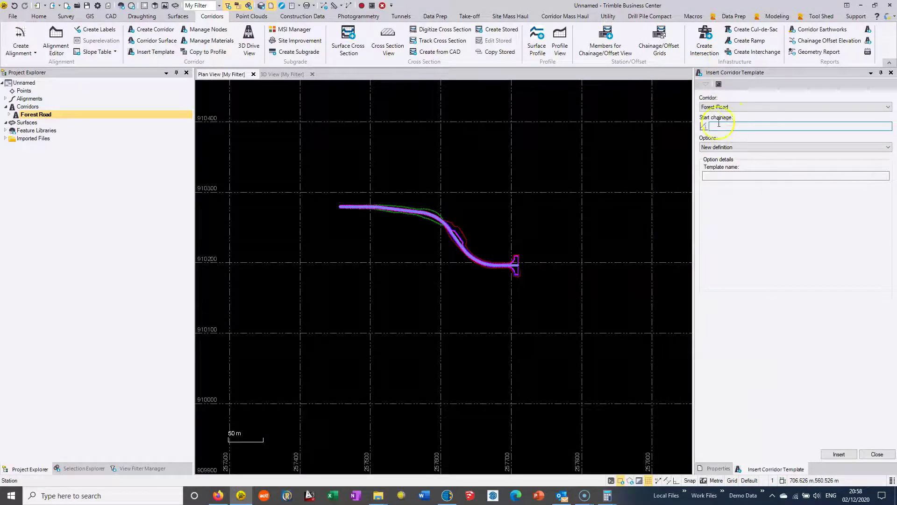
{"action": "scroll", "coordinate": [333, 200], "scroll_direction": "up", "scroll_amount": 4}
{"action": "scroll", "coordinate": [359, 220], "scroll_direction": "up", "scroll_amount": 10}
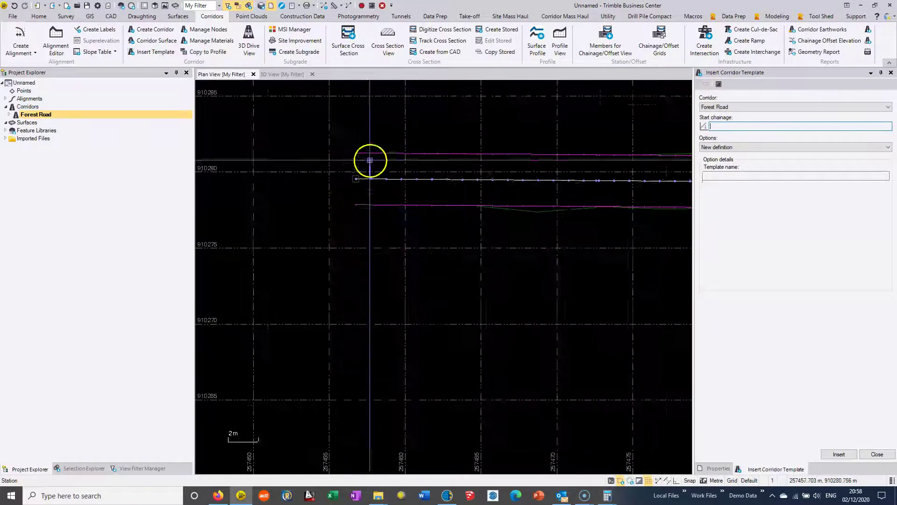
{"action": "left_click", "coordinate": [718, 125]}
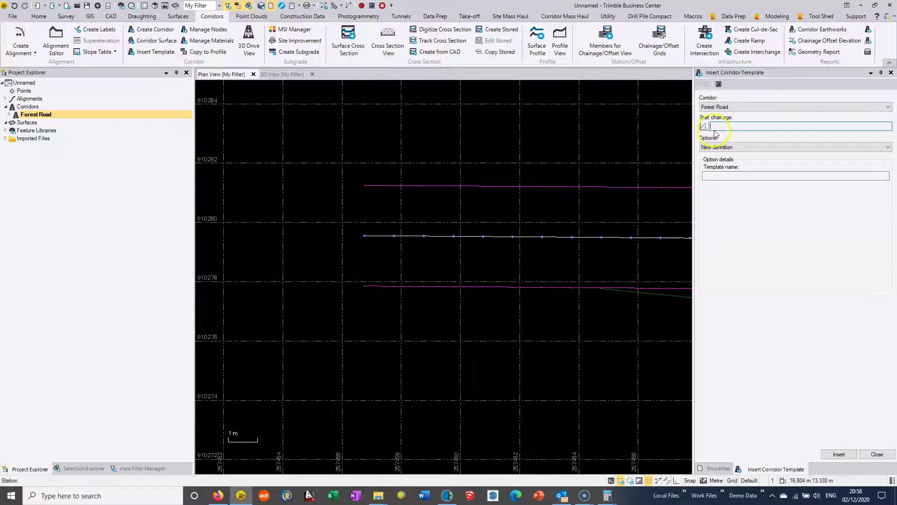
{"action": "left_click", "coordinate": [364, 235]}
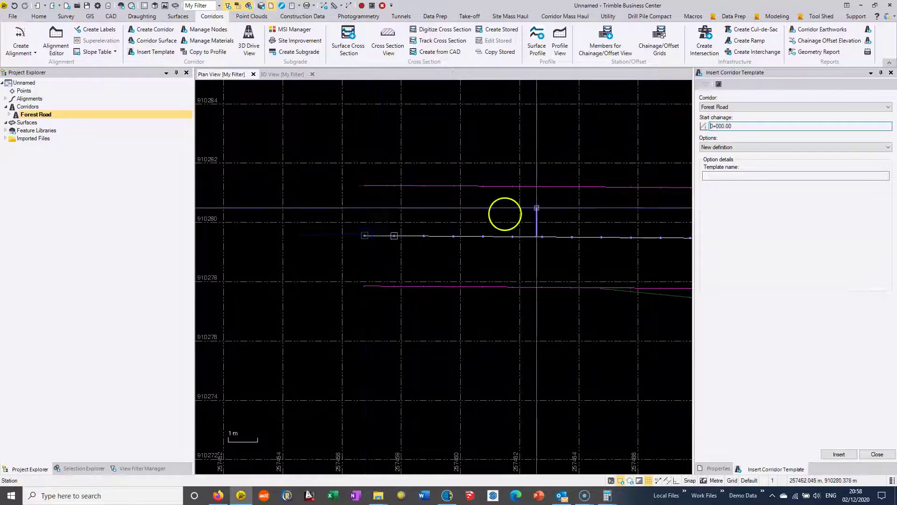
{"action": "left_click", "coordinate": [846, 455]}
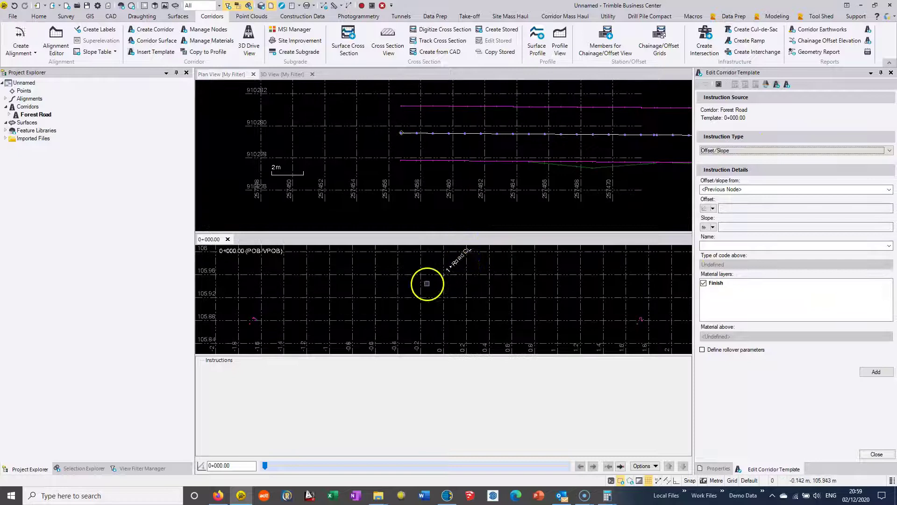
Step: Add a Finish Connect instruction from Road CL to node 2
{"action": "scroll", "coordinate": [427, 283], "scroll_direction": "down", "scroll_amount": 3}
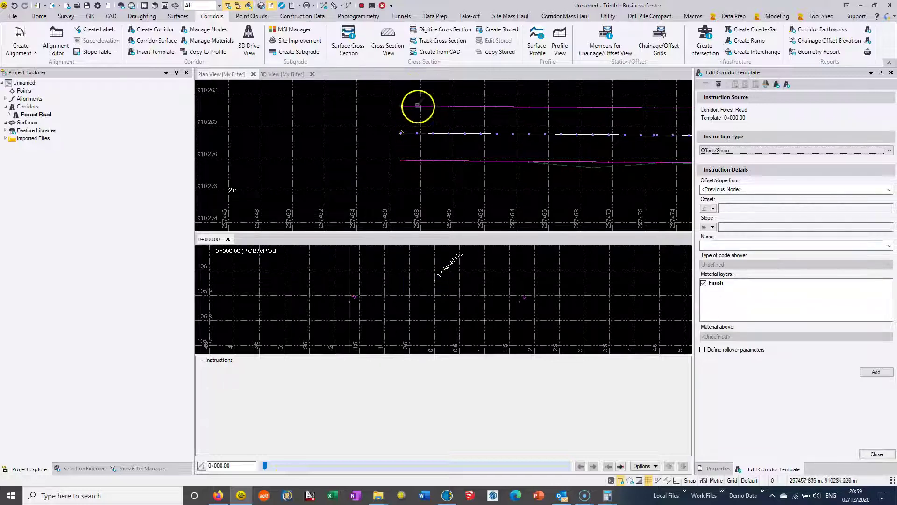
{"action": "left_click", "coordinate": [720, 189]}
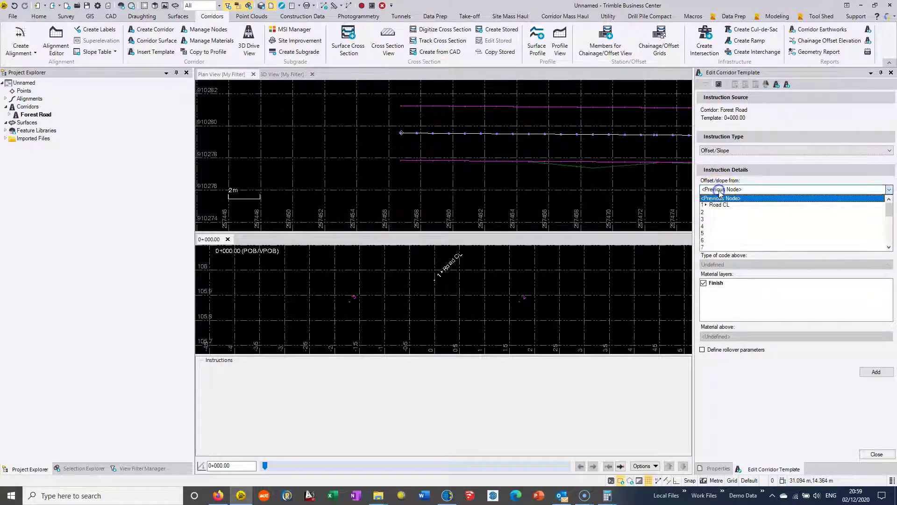
{"action": "left_click", "coordinate": [718, 205]}
{"action": "left_click", "coordinate": [721, 150]}
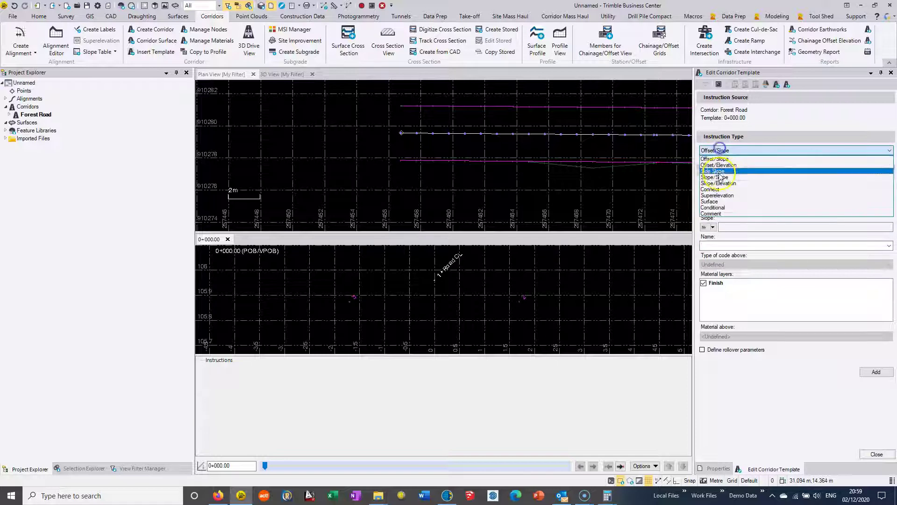
{"action": "left_click", "coordinate": [722, 189]}
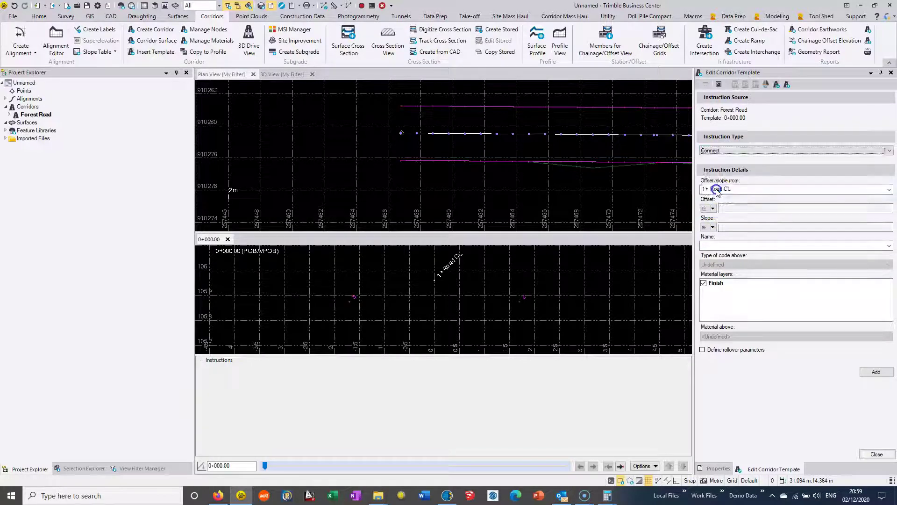
{"action": "left_click", "coordinate": [722, 190]}
{"action": "left_click", "coordinate": [721, 204]}
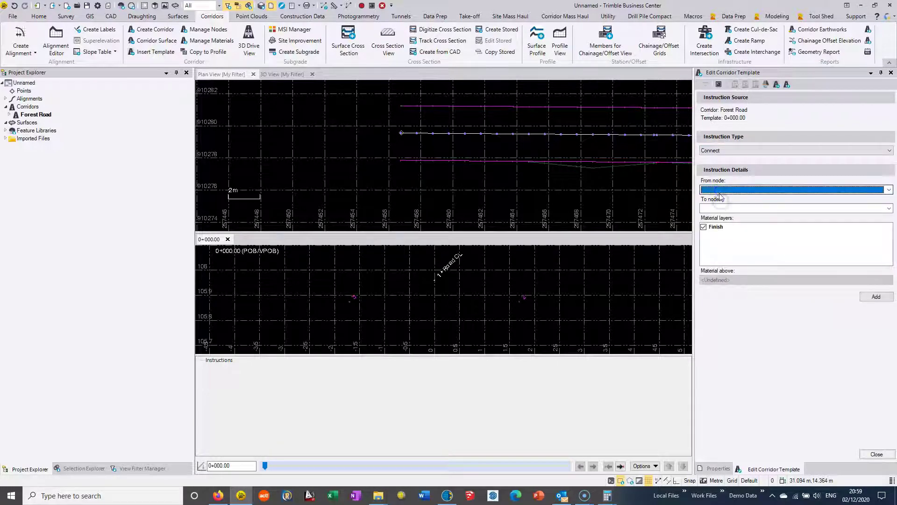
{"action": "left_click", "coordinate": [721, 208]}
{"action": "left_click", "coordinate": [721, 208]}
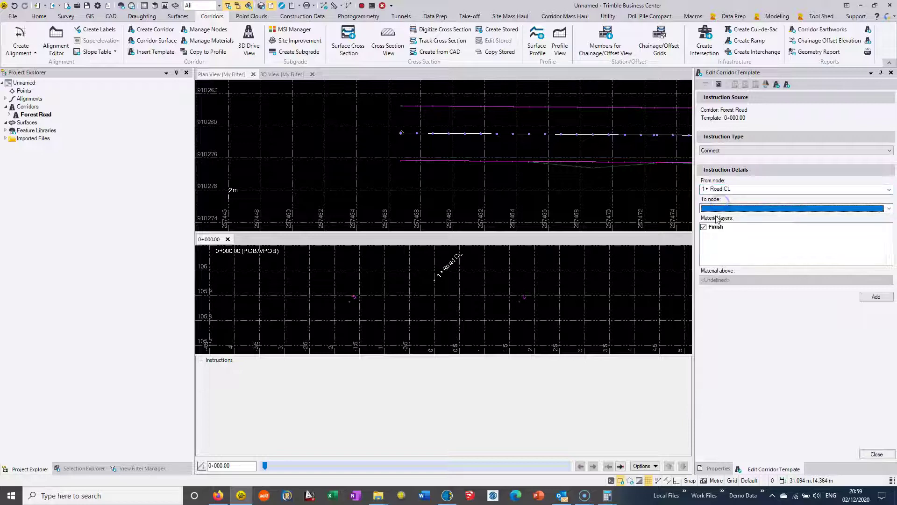
{"action": "left_click", "coordinate": [721, 208]}
{"action": "left_click", "coordinate": [717, 234]}
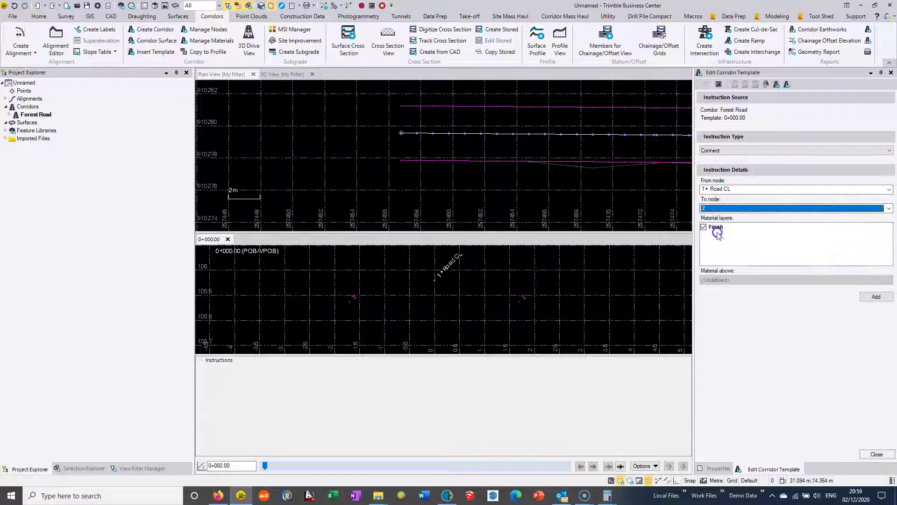
{"action": "left_click", "coordinate": [876, 297]}
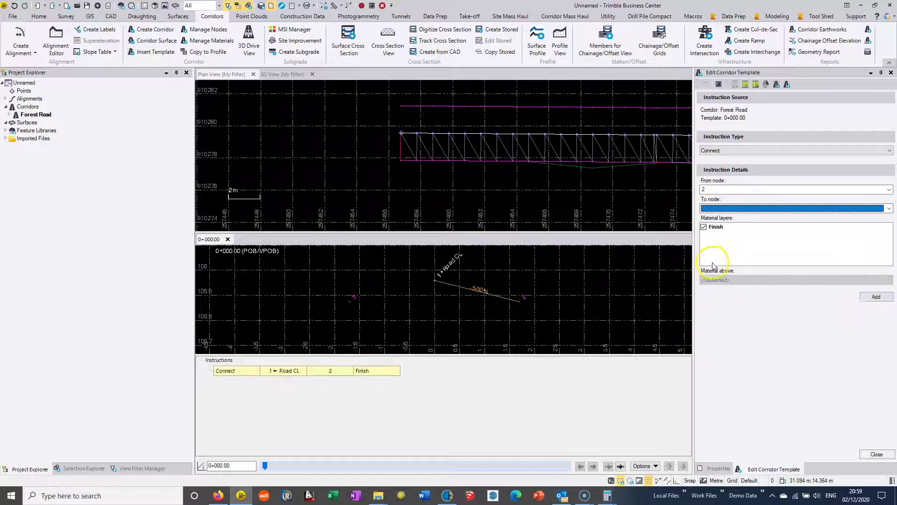
Step: Add a second Finish Connect instruction from Road CL to node 3
{"action": "left_click", "coordinate": [714, 192]}
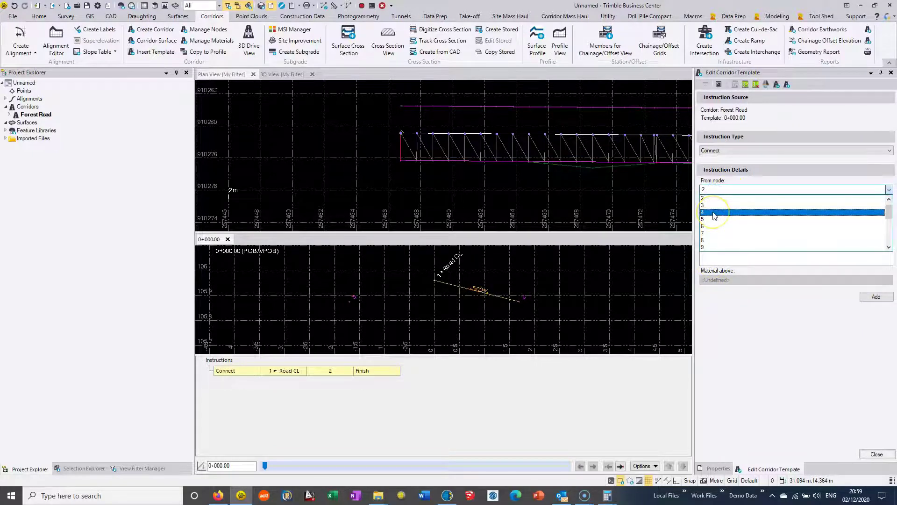
{"action": "scroll", "coordinate": [715, 206], "scroll_direction": "up", "scroll_amount": 1}
{"action": "left_click", "coordinate": [717, 197]}
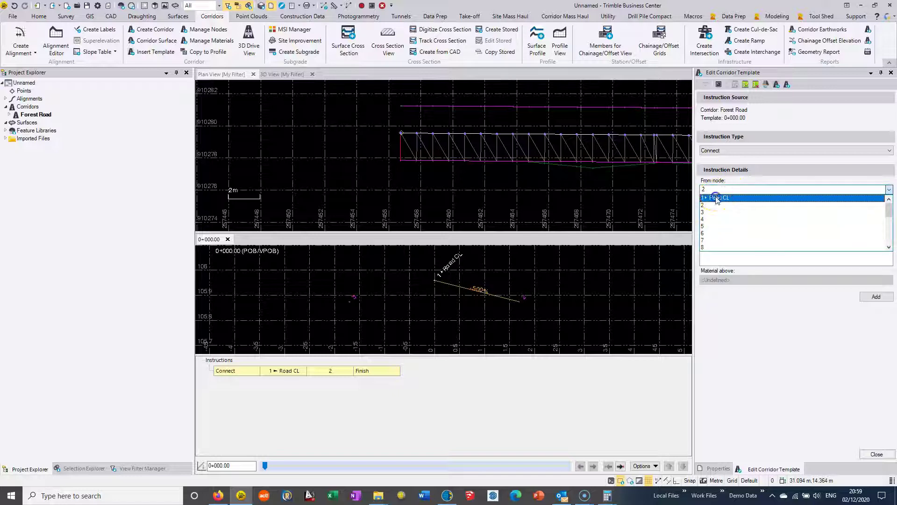
{"action": "left_click", "coordinate": [715, 210]}
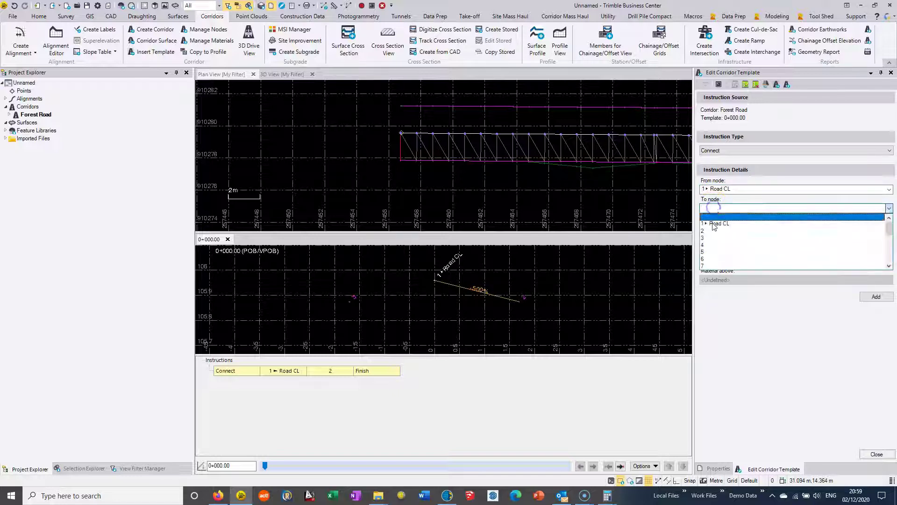
{"action": "left_click", "coordinate": [711, 240]}
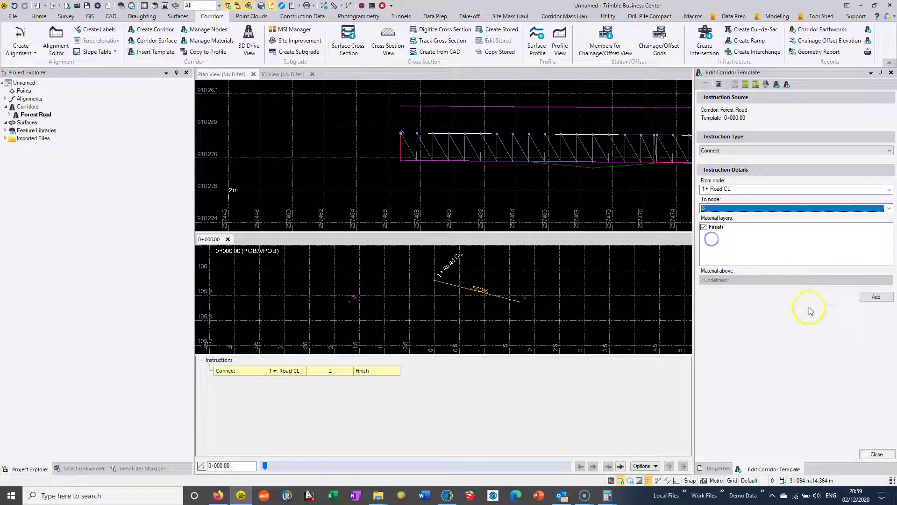
{"action": "left_click", "coordinate": [873, 297]}
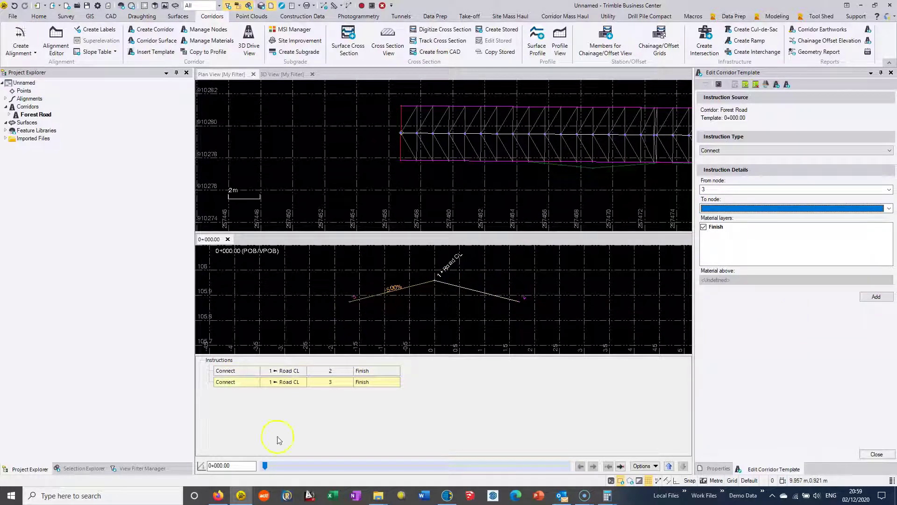
Step: Insert a template at chainage 0+008.00 that copies the 0+000.00 template definition
{"action": "left_click", "coordinate": [779, 86]}
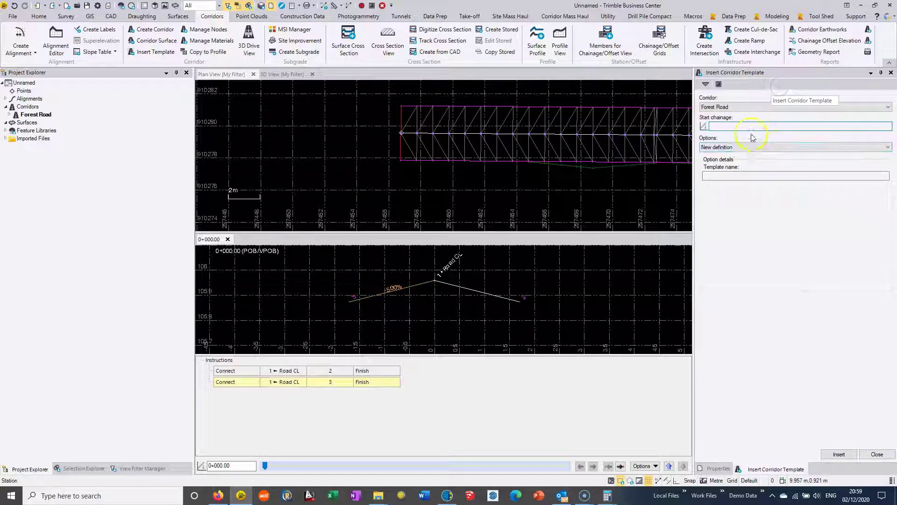
{"action": "scroll", "coordinate": [519, 154], "scroll_direction": "up", "scroll_amount": 5}
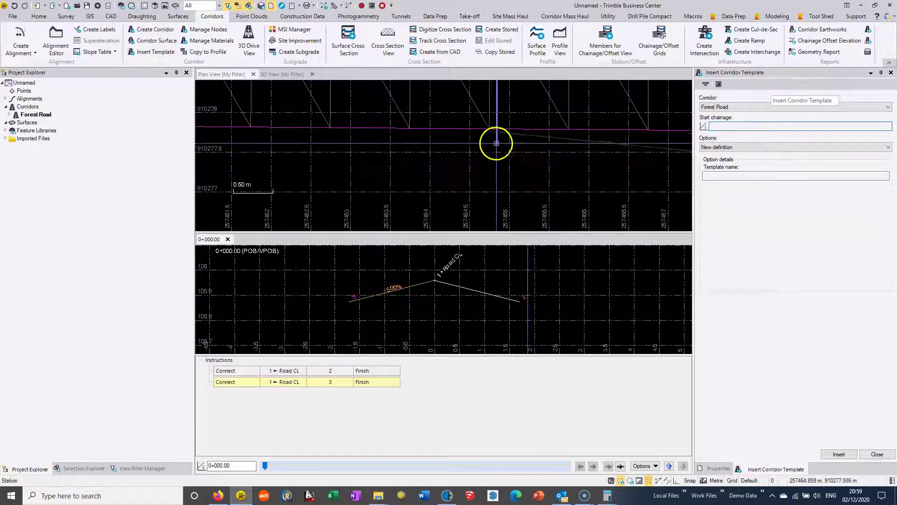
{"action": "scroll", "coordinate": [505, 160], "scroll_direction": "up", "scroll_amount": 3}
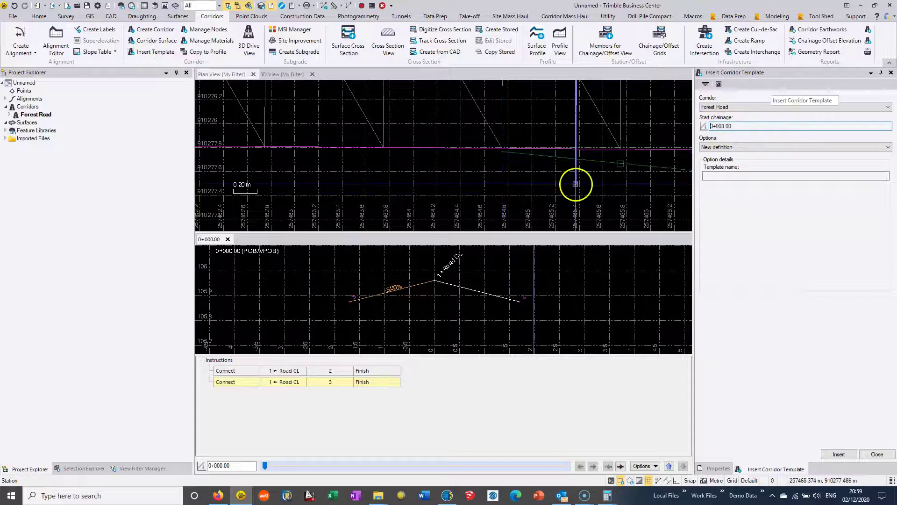
{"action": "left_click", "coordinate": [722, 148]}
{"action": "left_click", "coordinate": [718, 161]}
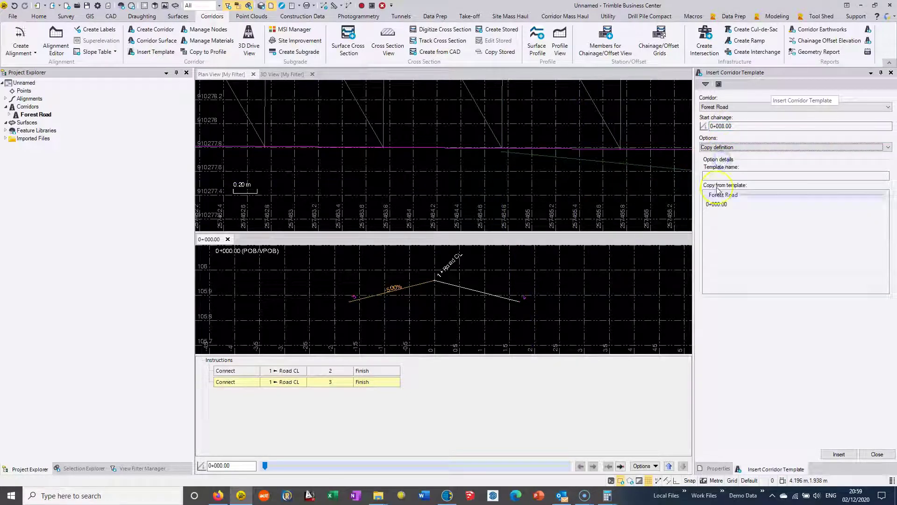
{"action": "left_click", "coordinate": [718, 205]}
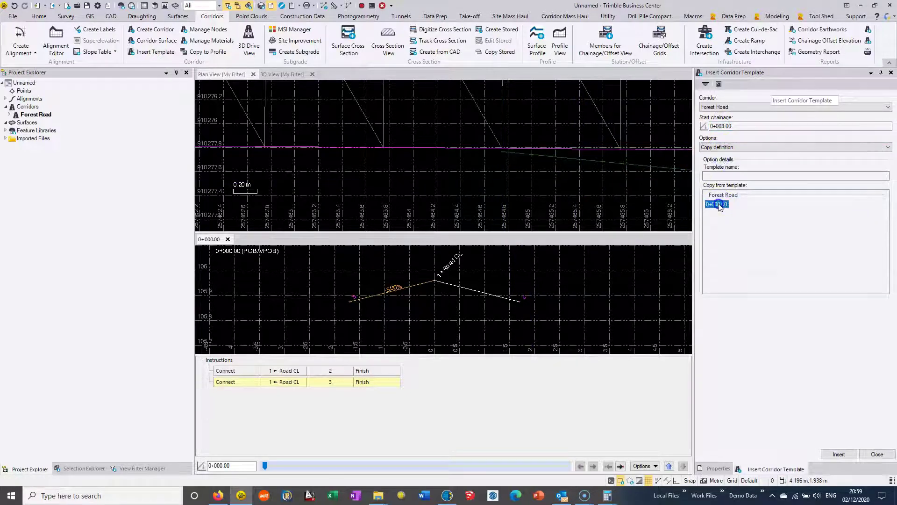
{"action": "left_click", "coordinate": [844, 457]}
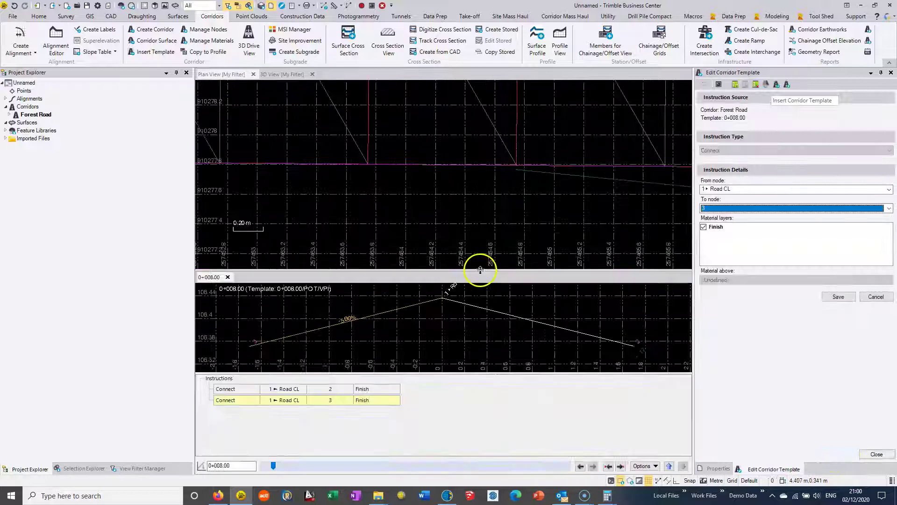
Step: Change the second instruction to connect node 2 to node 17, then undo that edit
{"action": "middle_click_drag", "start_coordinate": [618, 326], "coordinate": [531, 316]}
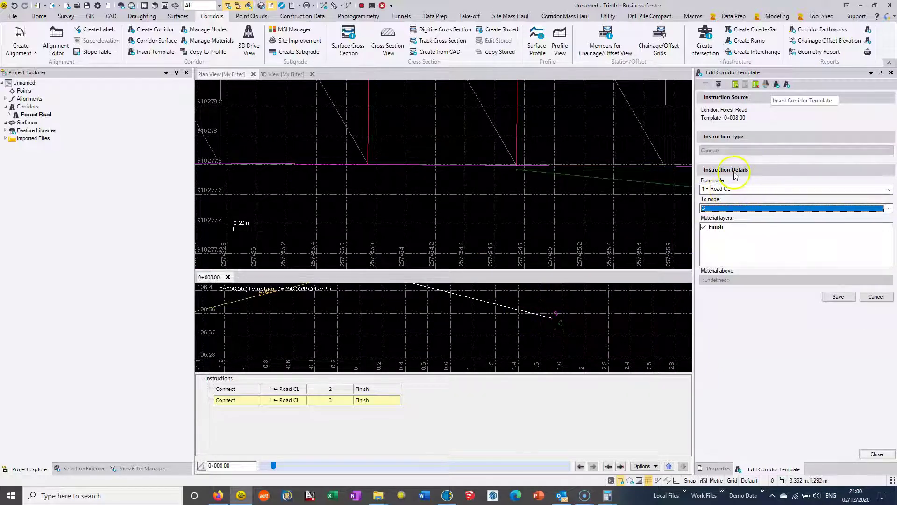
{"action": "left_click", "coordinate": [715, 189]}
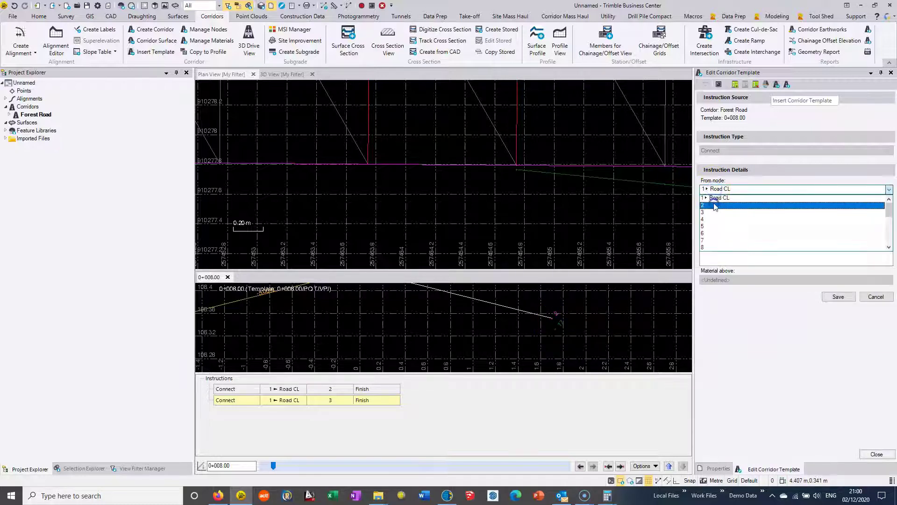
{"action": "left_click", "coordinate": [712, 203]}
{"action": "left_click", "coordinate": [713, 208]}
{"action": "scroll", "coordinate": [709, 248], "scroll_direction": "down", "scroll_amount": 4}
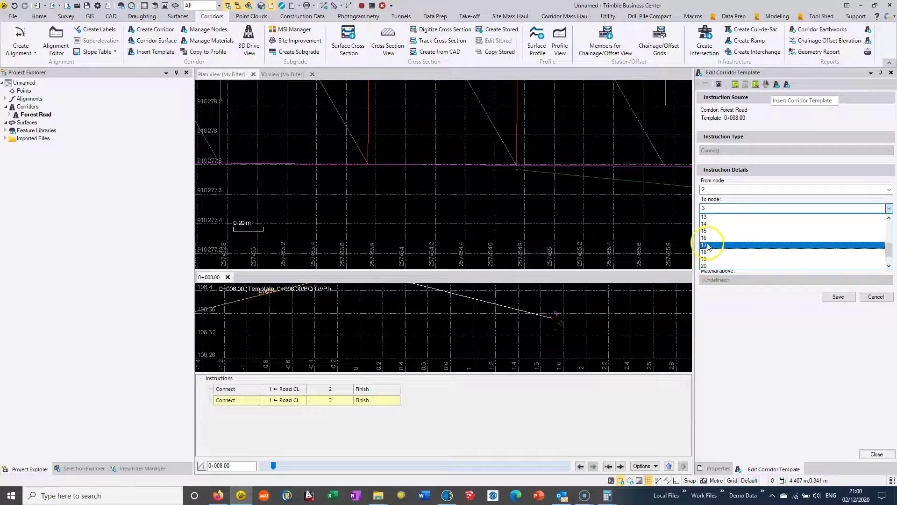
{"action": "left_click", "coordinate": [706, 245]}
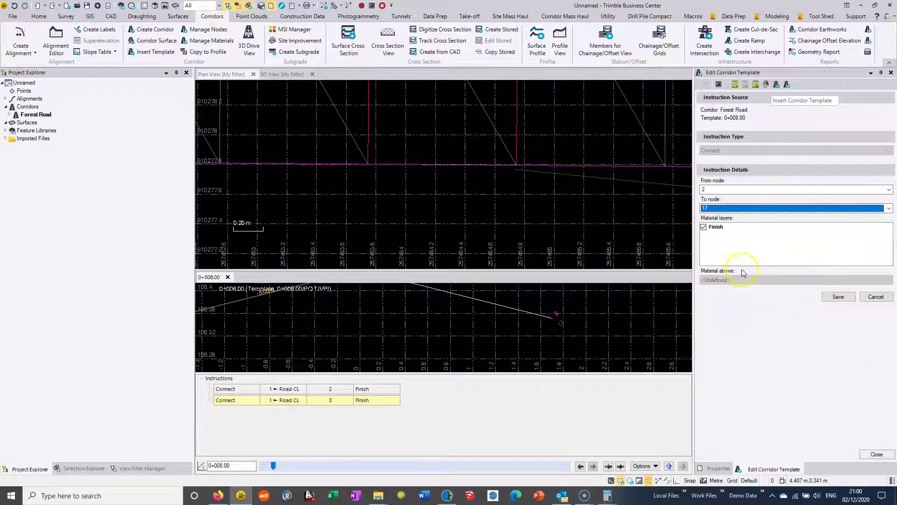
{"action": "left_click", "coordinate": [839, 297]}
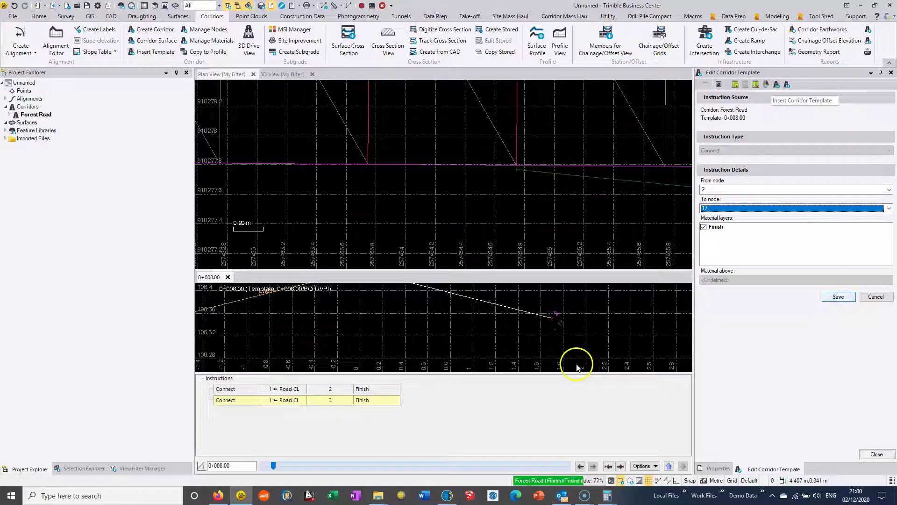
{"action": "scroll", "coordinate": [576, 361], "scroll_direction": "down", "scroll_amount": 3}
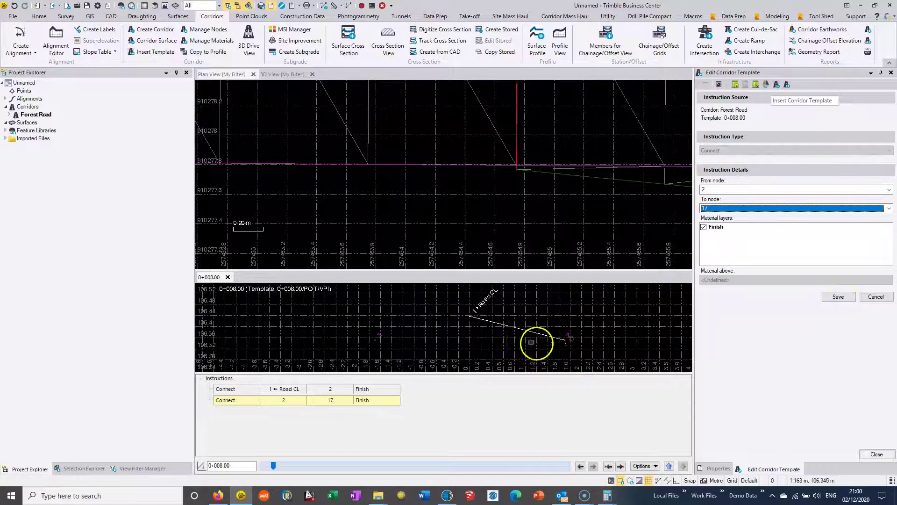
{"action": "left_click", "coordinate": [15, 5]}
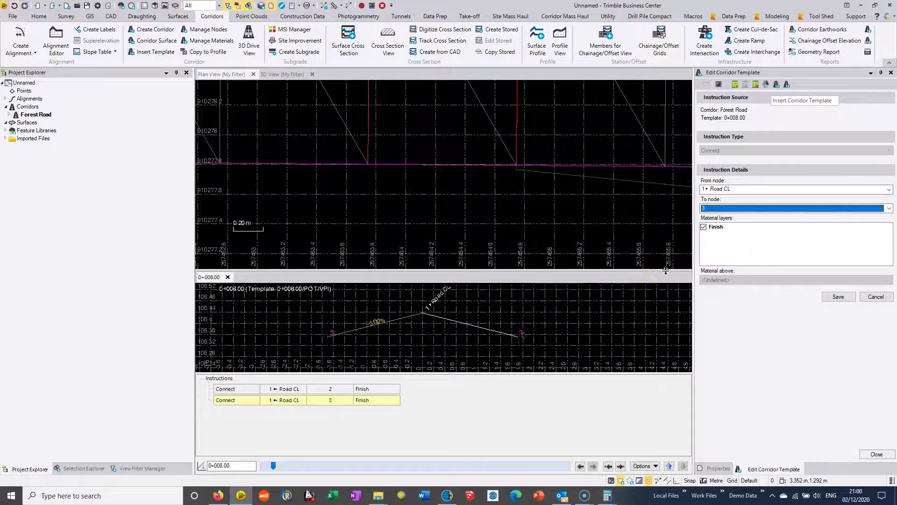
Step: Add a new Finish Connect instruction from node 2 to node 17
{"action": "left_click", "coordinate": [736, 85]}
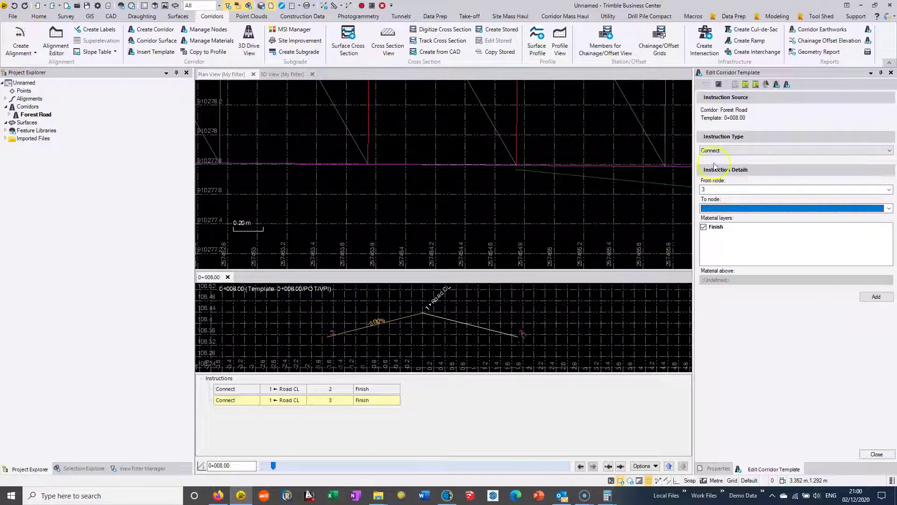
{"action": "left_click", "coordinate": [715, 190]}
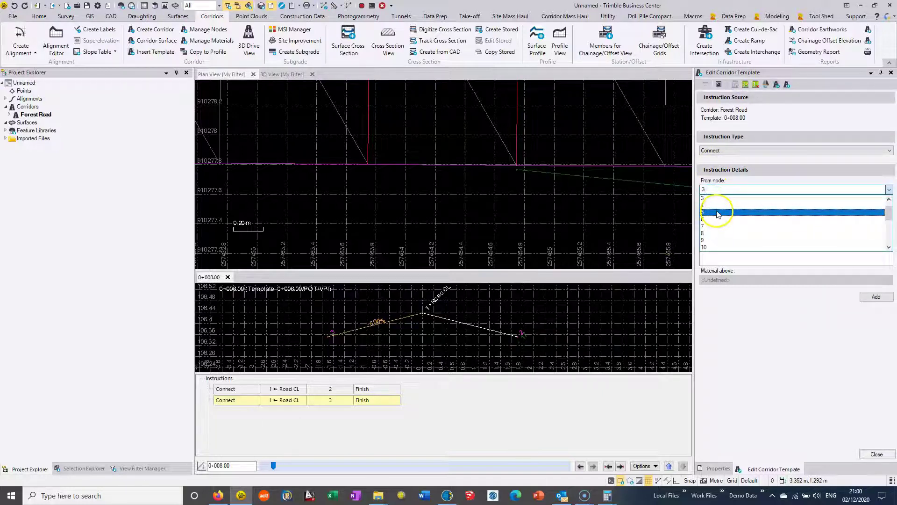
{"action": "scroll", "coordinate": [717, 213], "scroll_direction": "up", "scroll_amount": 1}
{"action": "left_click", "coordinate": [716, 208]}
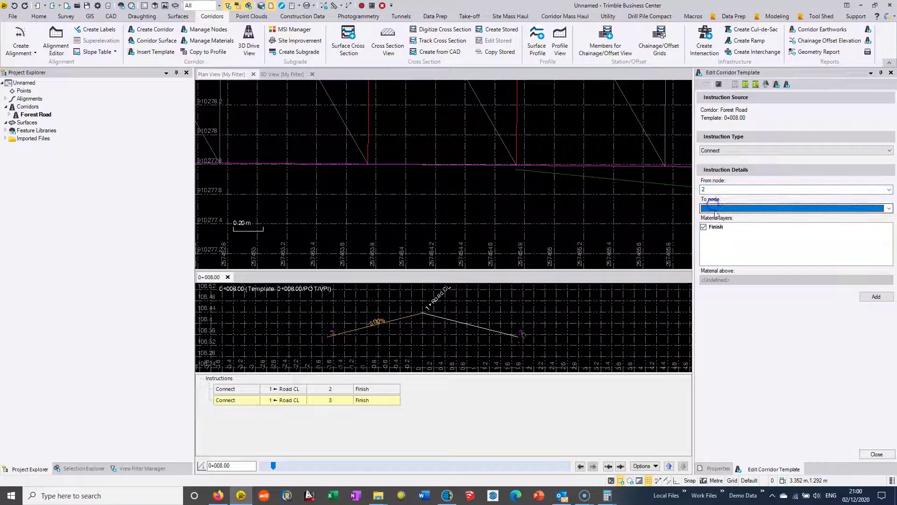
{"action": "left_click", "coordinate": [715, 211]}
{"action": "scroll", "coordinate": [712, 248], "scroll_direction": "down", "scroll_amount": 5}
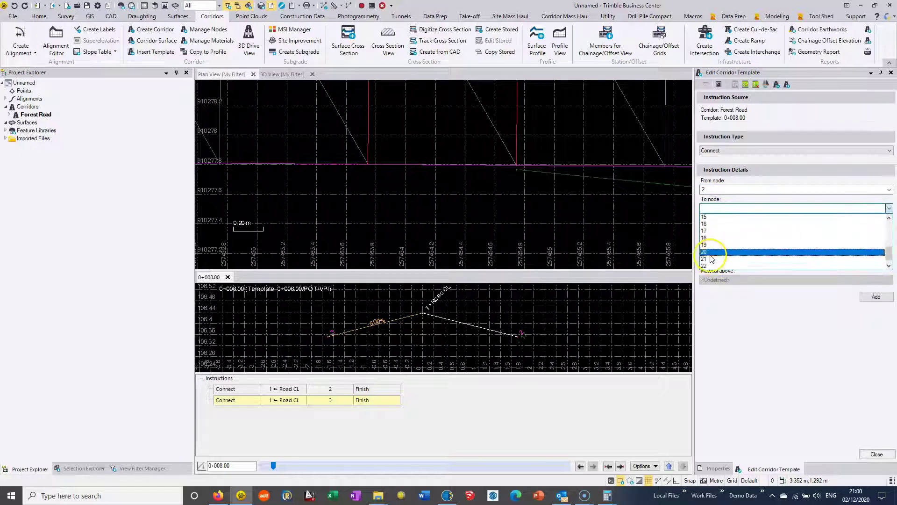
{"action": "left_click", "coordinate": [711, 232]}
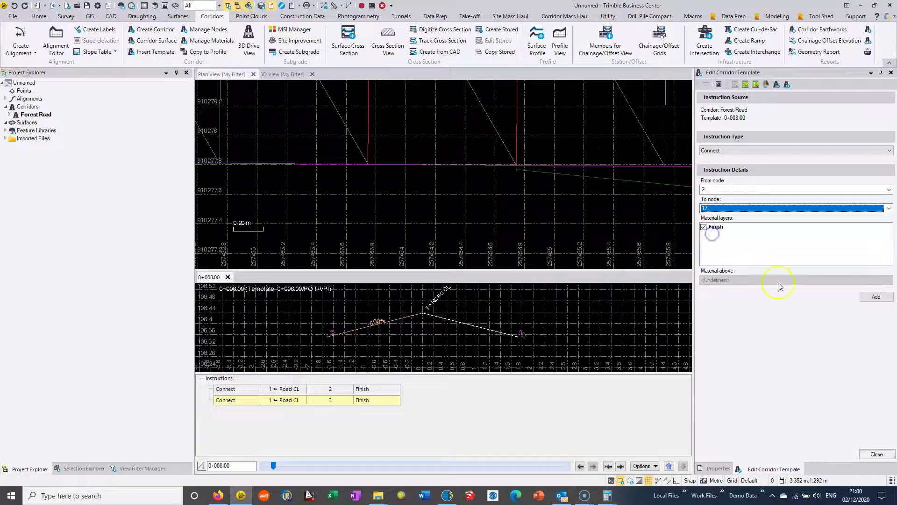
{"action": "left_click", "coordinate": [876, 297]}
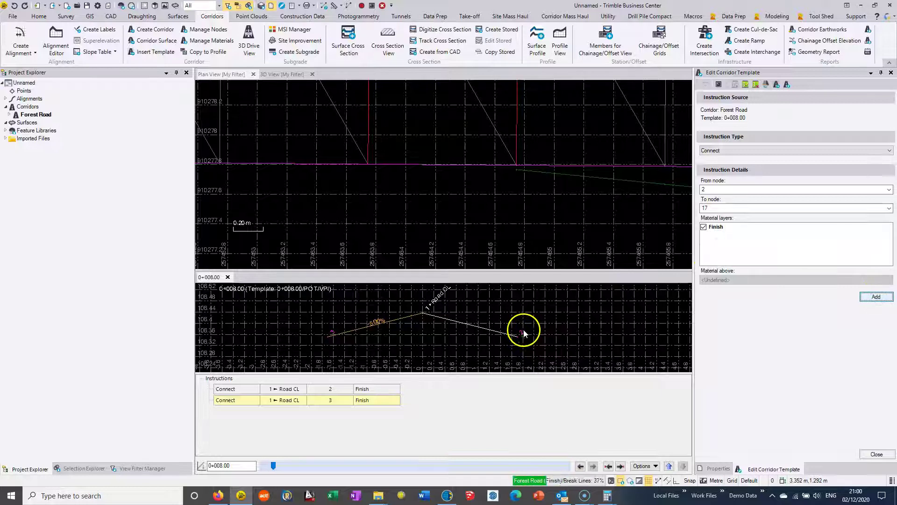
Step: Zoom out, slide the cross-section to station 0+026.29 and pan along the corridor mesh
{"action": "scroll", "coordinate": [439, 189], "scroll_direction": "down", "scroll_amount": 3}
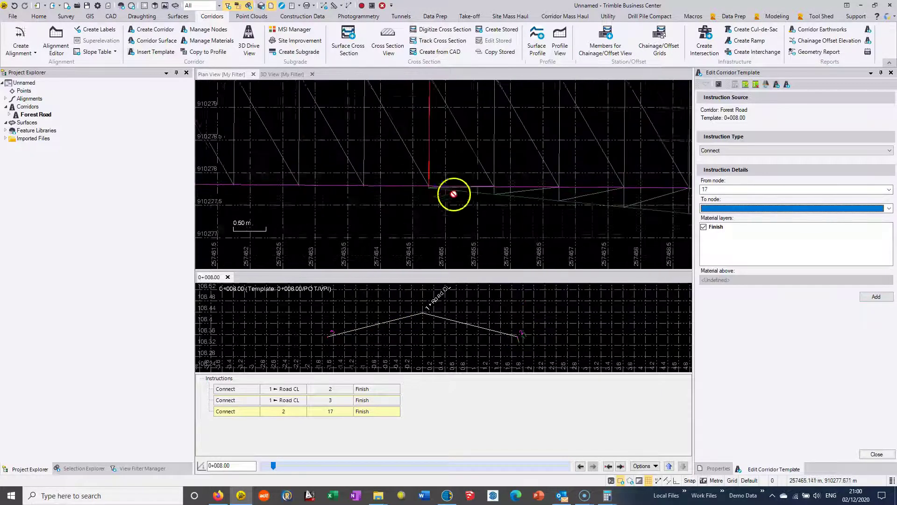
{"action": "scroll", "coordinate": [453, 194], "scroll_direction": "down", "scroll_amount": 2}
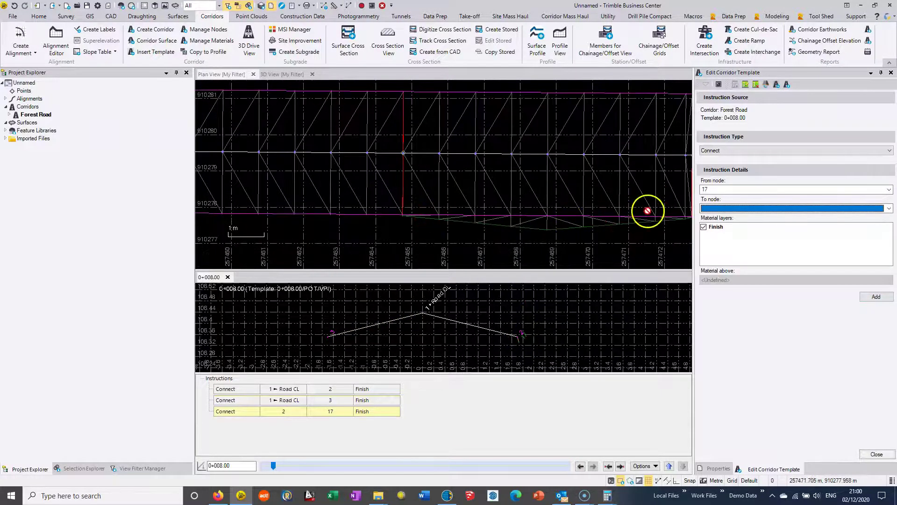
{"action": "left_click_drag", "start_coordinate": [273, 467], "coordinate": [293, 464]}
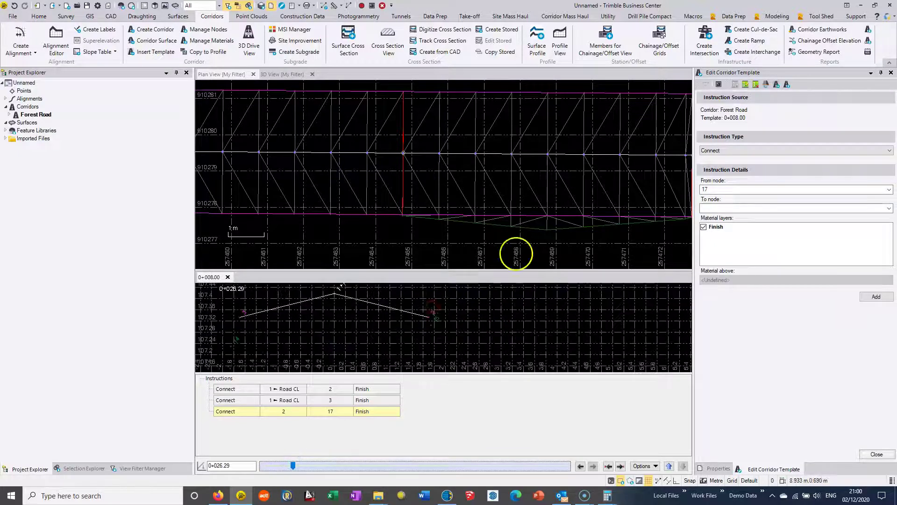
{"action": "middle_click_drag", "start_coordinate": [612, 178], "coordinate": [421, 202]}
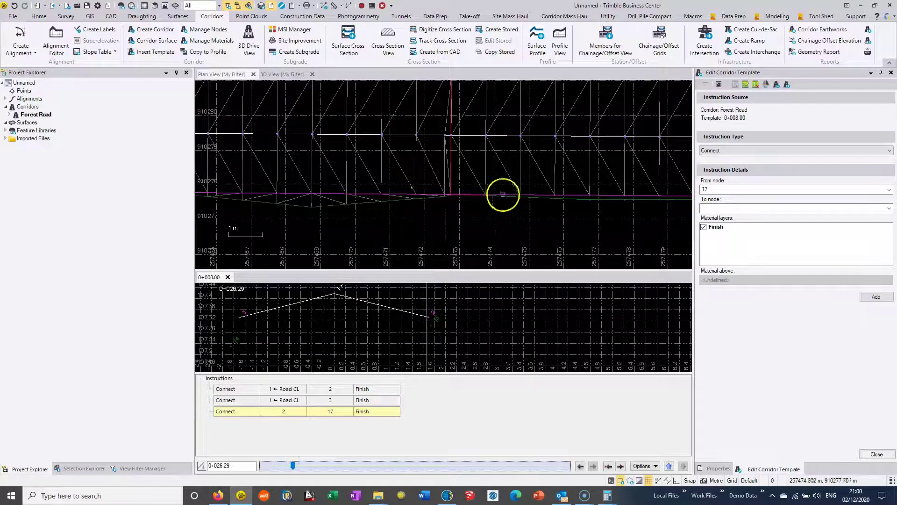
{"action": "middle_click_drag", "start_coordinate": [500, 192], "coordinate": [401, 220]}
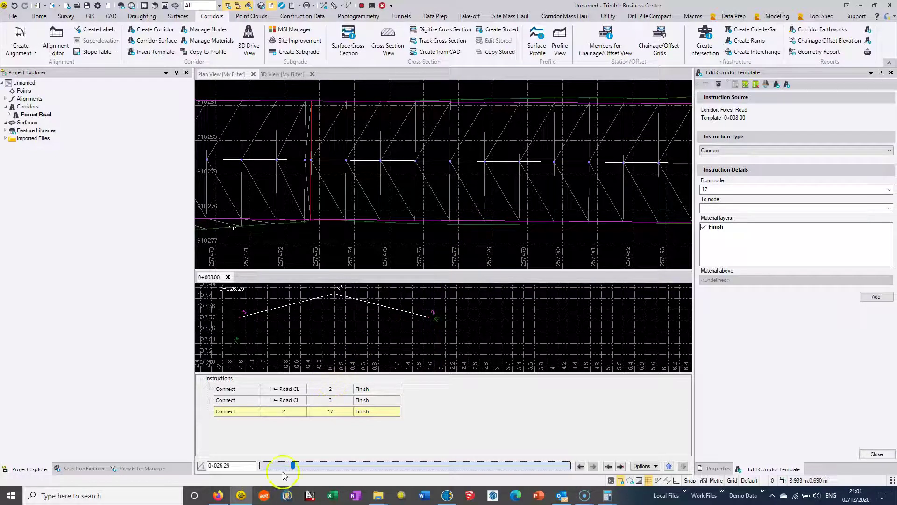
Step: Slide the cross-section back to station 0+018.09 and zoom the views to inspect it
{"action": "mouse_move", "coordinate": [292, 466]}
{"action": "left_mouse_down"}
{"action": "mouse_move", "coordinate": [301, 466]}
{"action": "mouse_move", "coordinate": [265, 471]}
{"action": "mouse_move", "coordinate": [299, 469]}
{"action": "mouse_move", "coordinate": [284, 468]}
{"action": "left_mouse_up"}
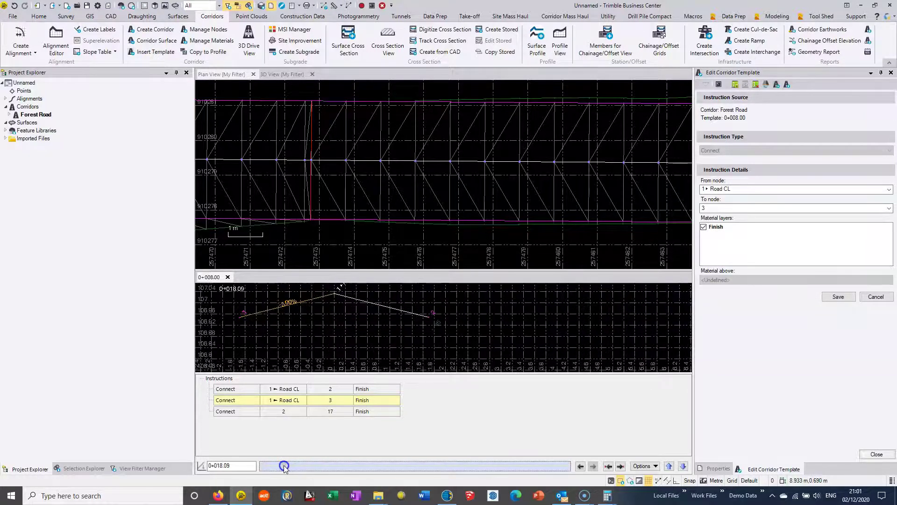
{"action": "scroll", "coordinate": [427, 331], "scroll_direction": "up", "scroll_amount": 5}
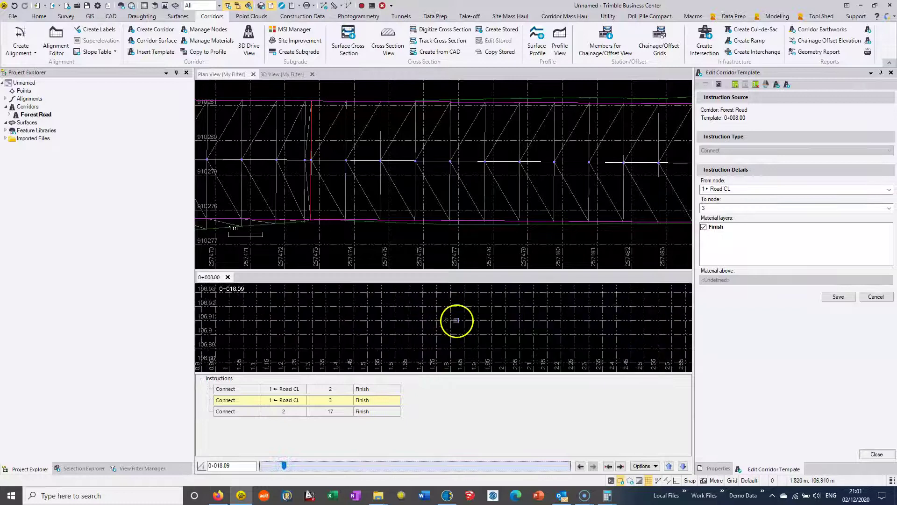
{"action": "scroll", "coordinate": [425, 236], "scroll_direction": "down", "scroll_amount": 2}
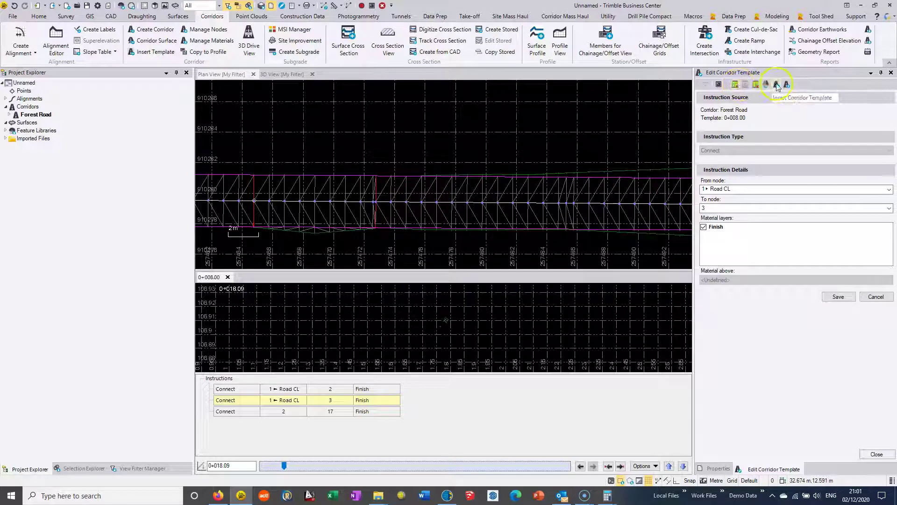
Step: Insert a corridor template at node 0+017.00, copying its definition from the 0+008.00 template
{"action": "left_click", "coordinate": [777, 85]}
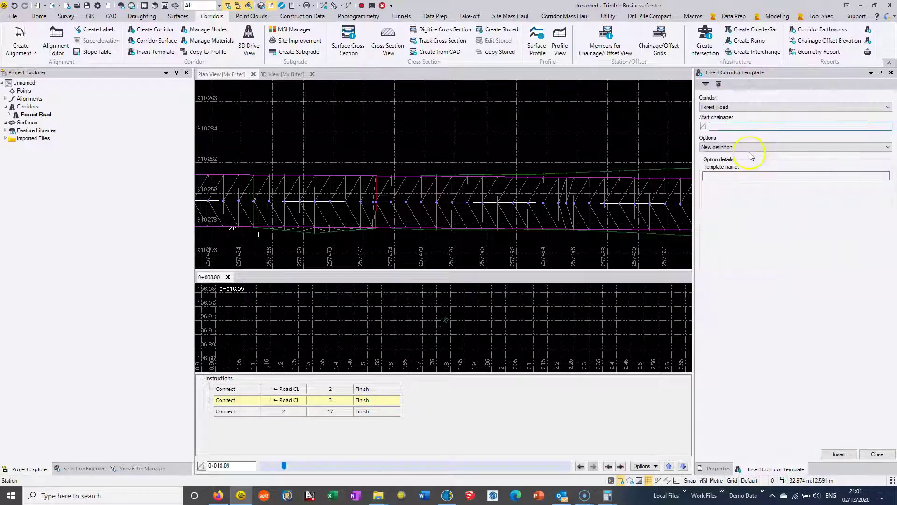
{"action": "scroll", "coordinate": [442, 241], "scroll_direction": "up", "scroll_amount": 2}
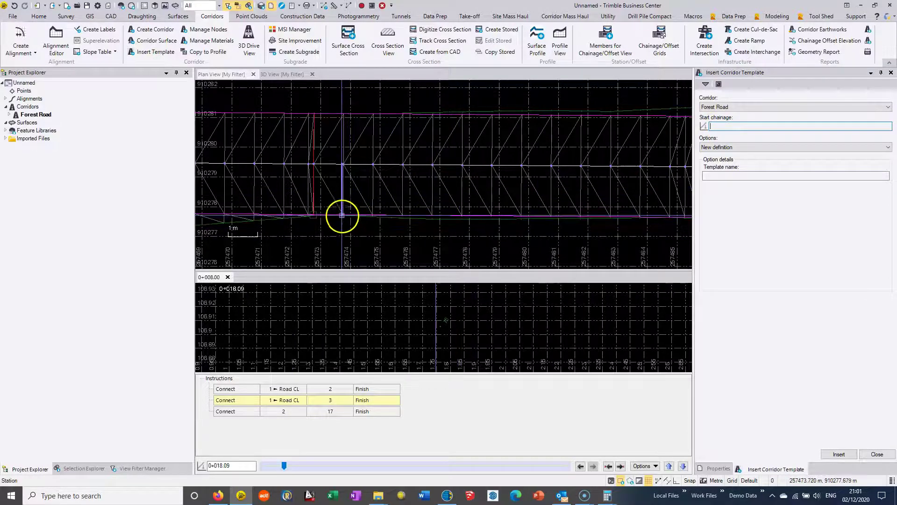
{"action": "left_click", "coordinate": [342, 215]}
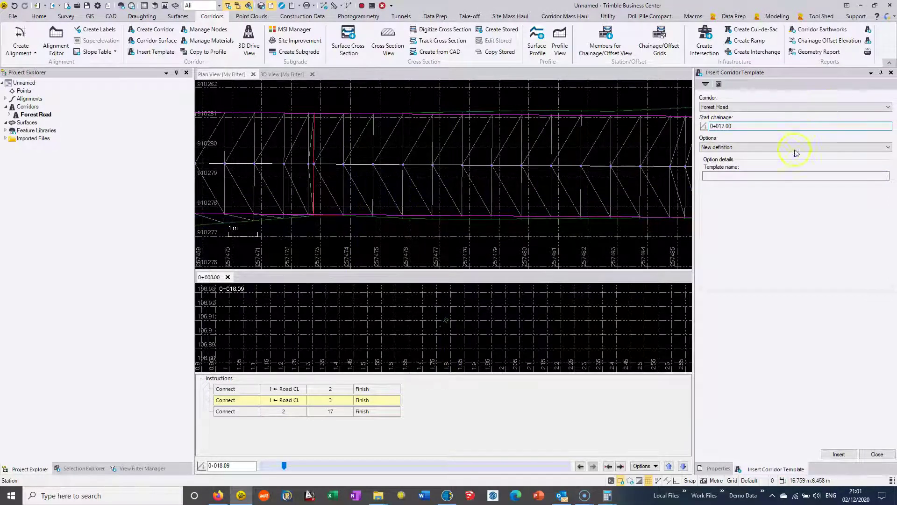
{"action": "left_click", "coordinate": [725, 148]}
{"action": "left_click", "coordinate": [723, 161]}
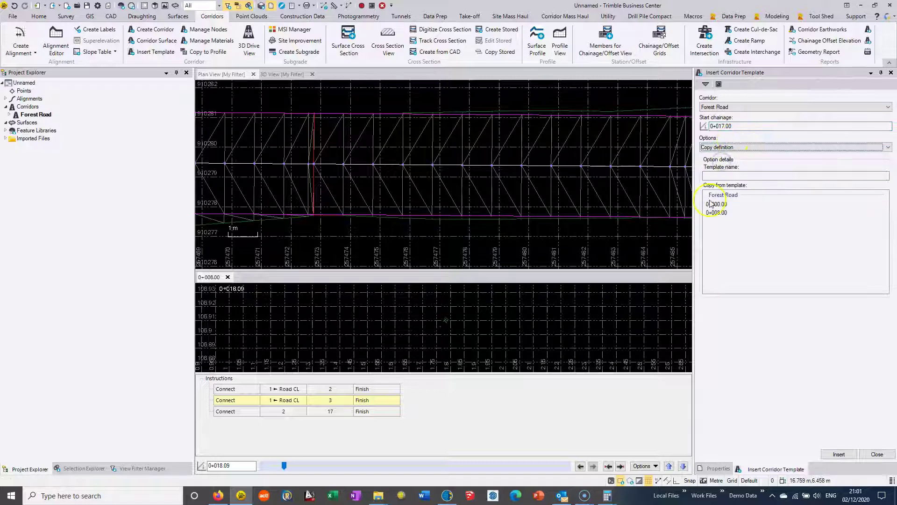
{"action": "left_click", "coordinate": [717, 213]}
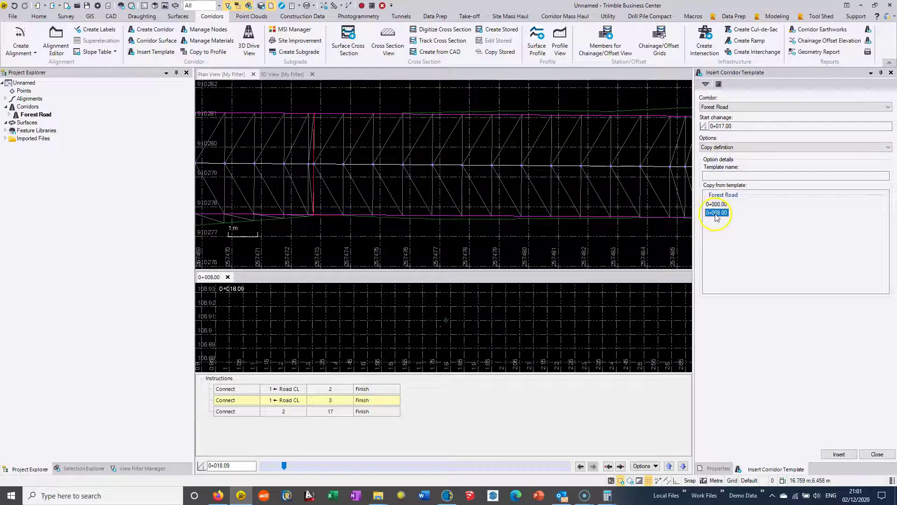
{"action": "left_click", "coordinate": [839, 455]}
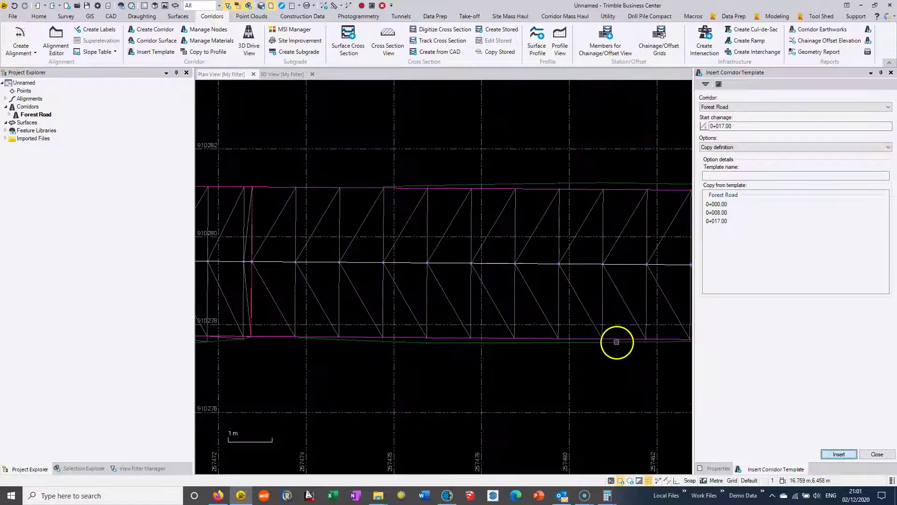
Step: Change the third Connect's To node from 17 to 15 in template 0+017.00 and save
{"action": "scroll", "coordinate": [585, 342], "scroll_direction": "up", "scroll_amount": 5}
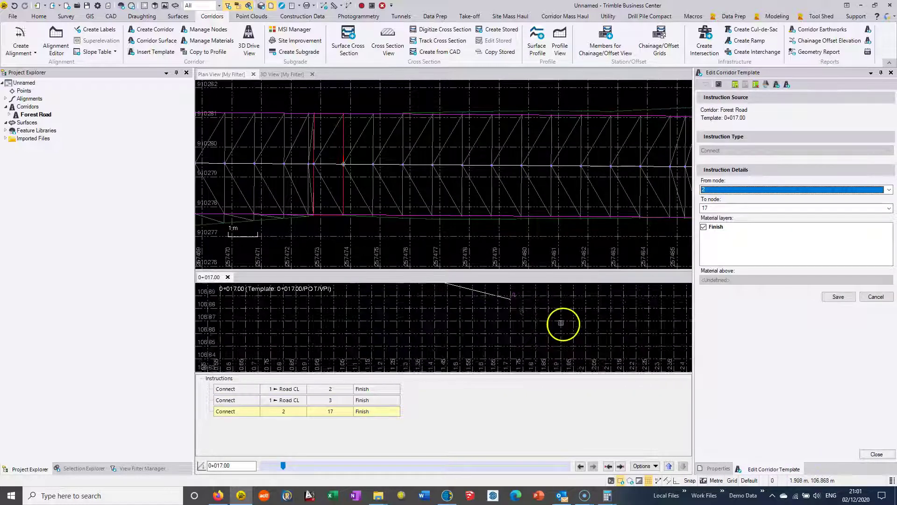
{"action": "middle_click_drag", "start_coordinate": [516, 311], "coordinate": [517, 331]}
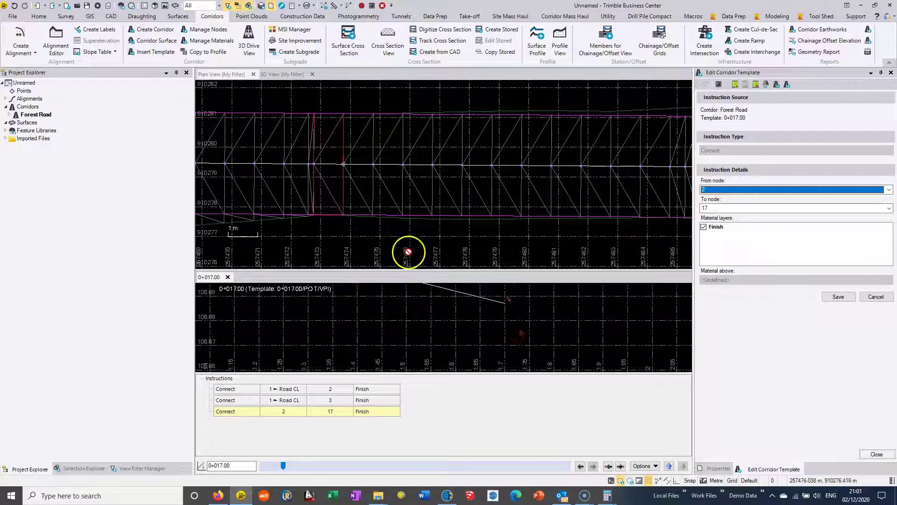
{"action": "scroll", "coordinate": [314, 224], "scroll_direction": "up", "scroll_amount": 2}
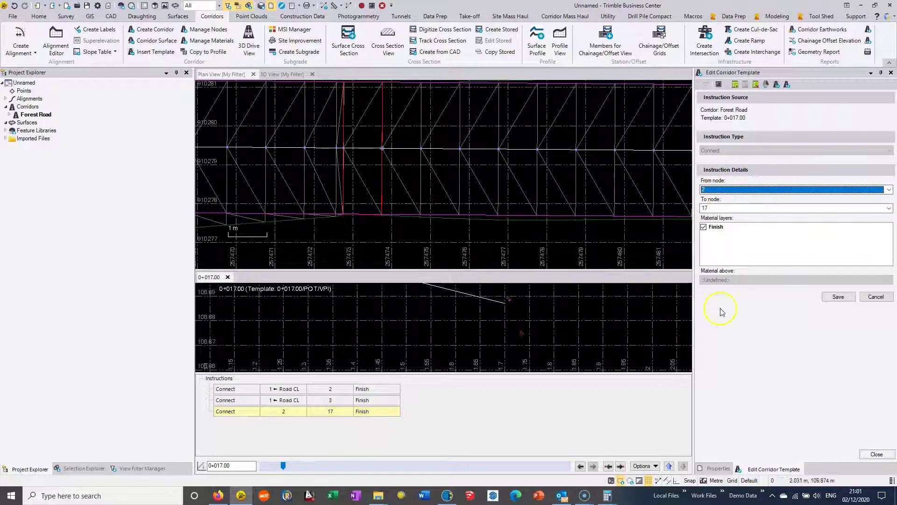
{"action": "left_click", "coordinate": [712, 208]}
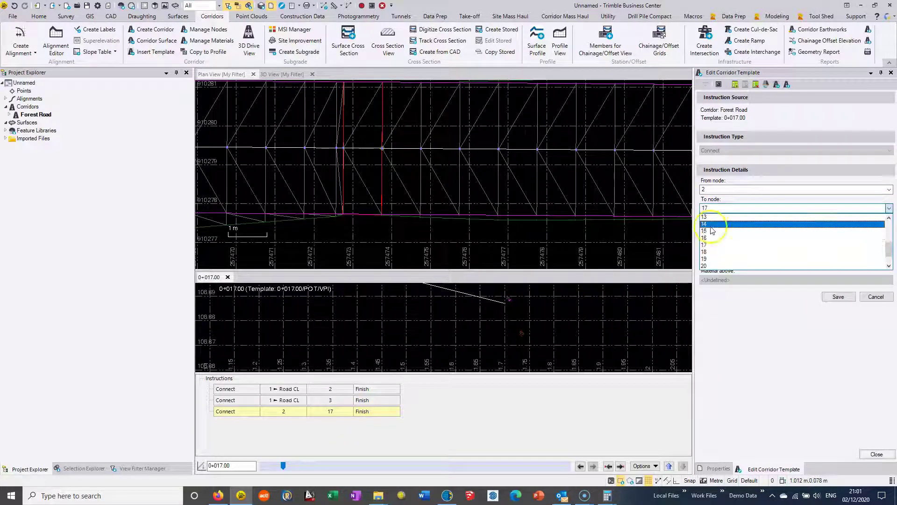
{"action": "left_click", "coordinate": [712, 230]}
{"action": "left_click", "coordinate": [837, 297]}
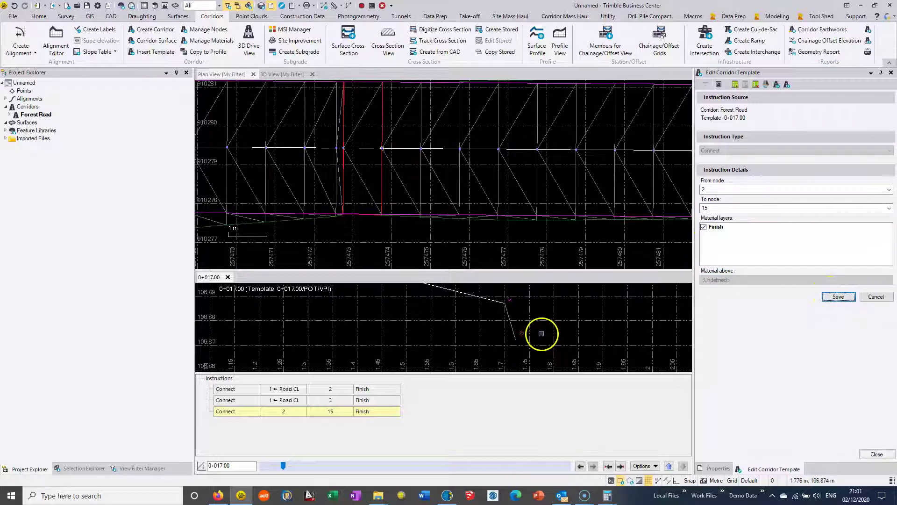
{"action": "scroll", "coordinate": [541, 333], "scroll_direction": "down", "scroll_amount": 2}
{"action": "scroll", "coordinate": [420, 208], "scroll_direction": "up", "scroll_amount": 3}
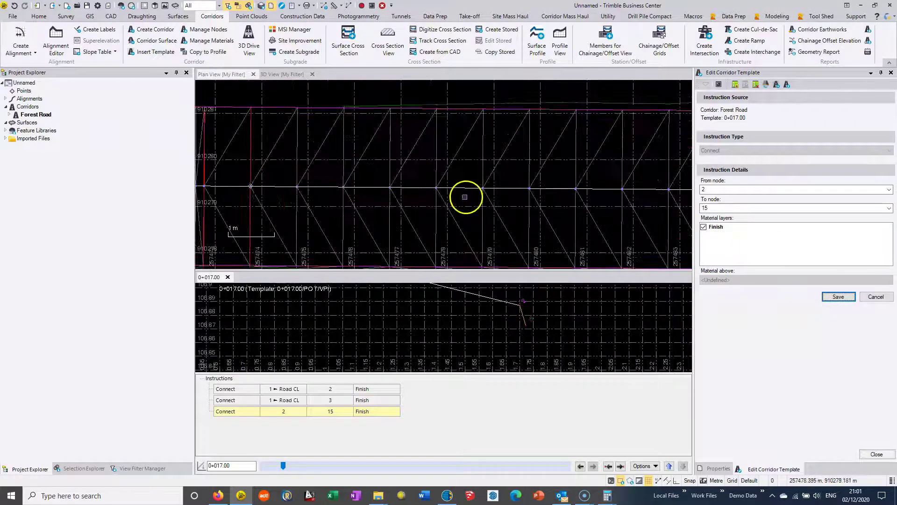
Step: Pan and zoom the plan view along the corridor mesh, centring on the magenta edge line
{"action": "middle_click_drag", "start_coordinate": [466, 196], "coordinate": [385, 181]}
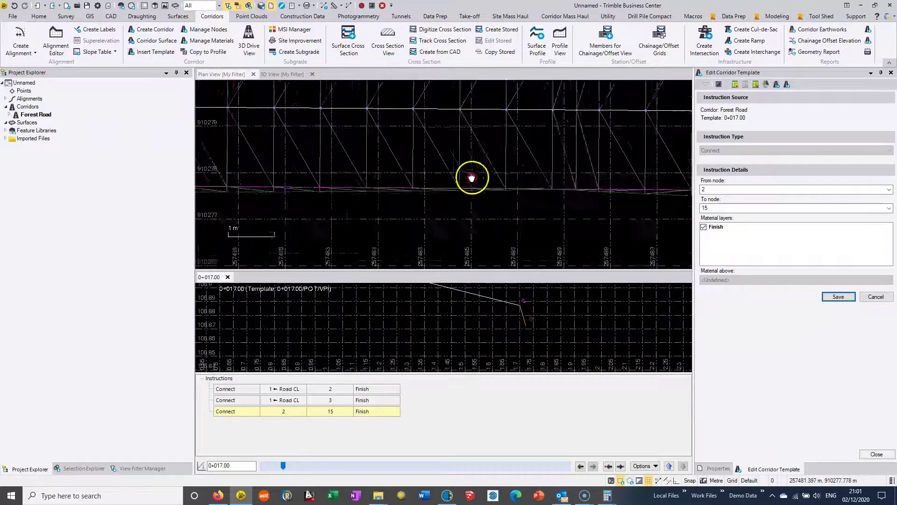
{"action": "scroll", "coordinate": [471, 177], "scroll_direction": "down", "scroll_amount": 2}
{"action": "middle_click_drag", "start_coordinate": [300, 176], "coordinate": [328, 178]}
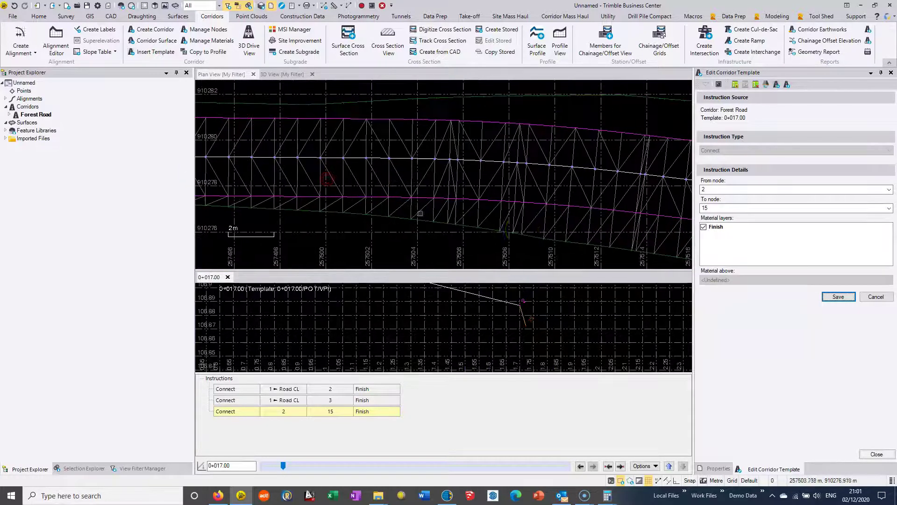
{"action": "middle_click_drag", "start_coordinate": [645, 232], "coordinate": [401, 170]}
{"action": "middle_click_drag", "start_coordinate": [597, 192], "coordinate": [633, 167]}
{"action": "middle_click_drag", "start_coordinate": [356, 154], "coordinate": [637, 166]}
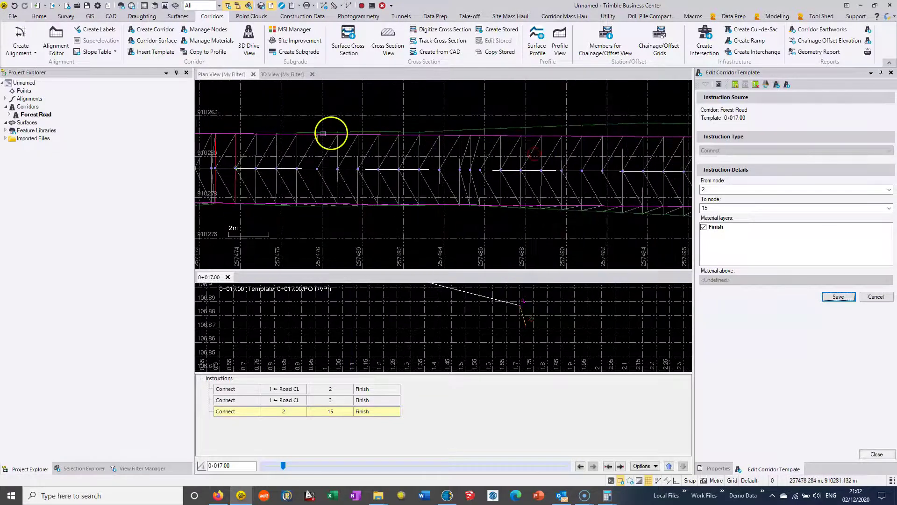
{"action": "scroll", "coordinate": [382, 136], "scroll_direction": "up", "scroll_amount": 3}
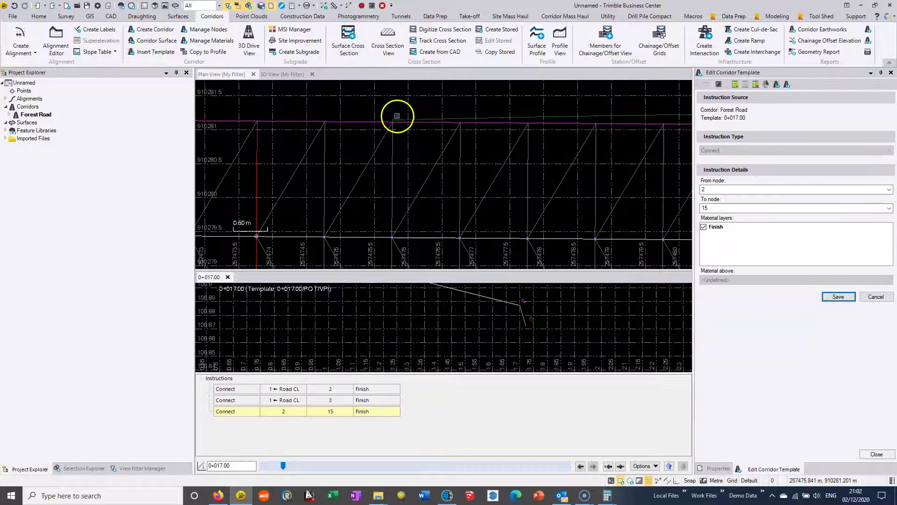
{"action": "scroll", "coordinate": [399, 118], "scroll_direction": "up", "scroll_amount": 2}
{"action": "scroll", "coordinate": [404, 121], "scroll_direction": "up", "scroll_amount": 2}
{"action": "scroll", "coordinate": [405, 120], "scroll_direction": "up", "scroll_amount": 2}
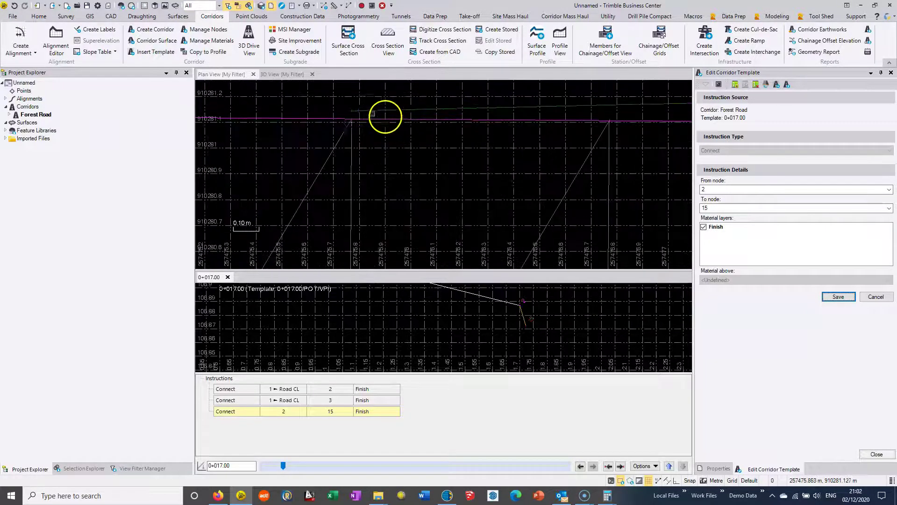
{"action": "middle_click_drag", "start_coordinate": [385, 114], "coordinate": [391, 140]}
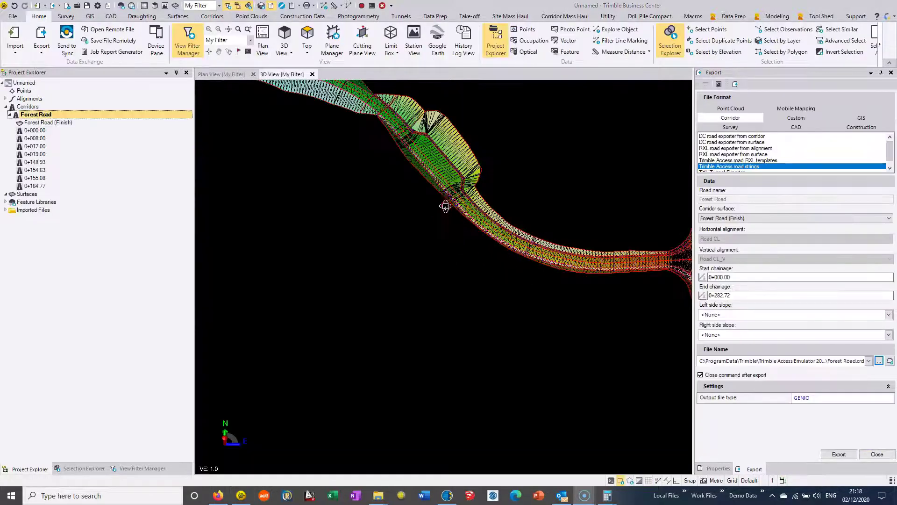
{"action": "scroll", "coordinate": [446, 206], "scroll_direction": "up", "scroll_amount": 5}
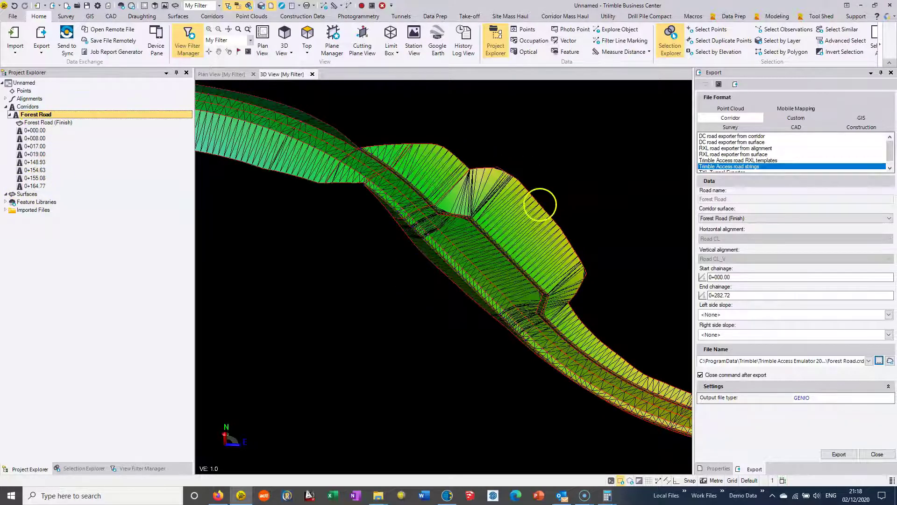
Step: Export Forest Road (Finish) as GENIO road strings to the Trimble Access Emulator folder
{"action": "middle_click_drag", "start_coordinate": [556, 344], "coordinate": [462, 220]}
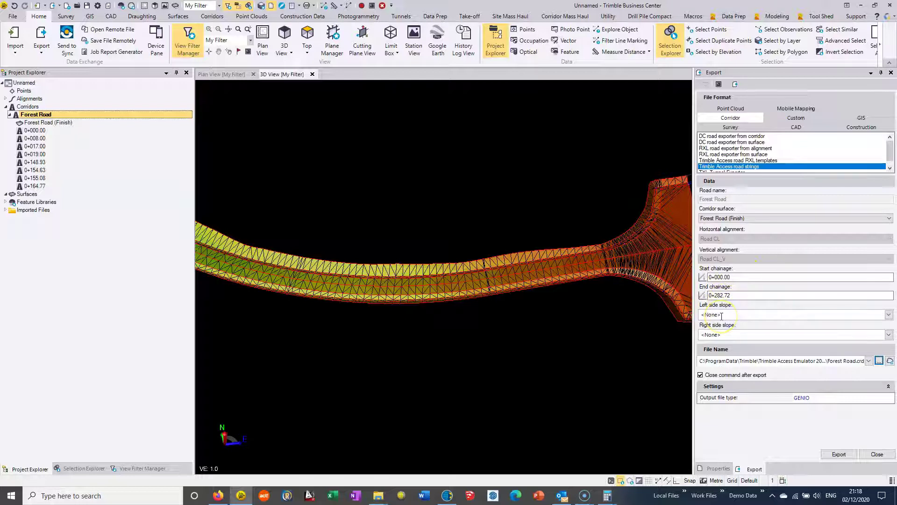
{"action": "left_click", "coordinate": [854, 362]}
{"action": "left_click", "coordinate": [871, 372]}
{"action": "left_click", "coordinate": [836, 453]}
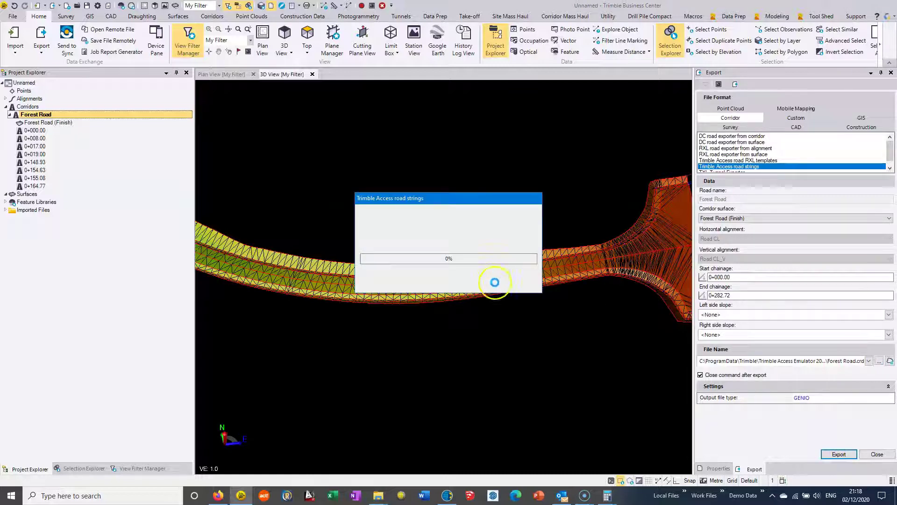
Step: Bring up Trimble Access and switch to the General Survey application
{"action": "left_click", "coordinate": [450, 497]}
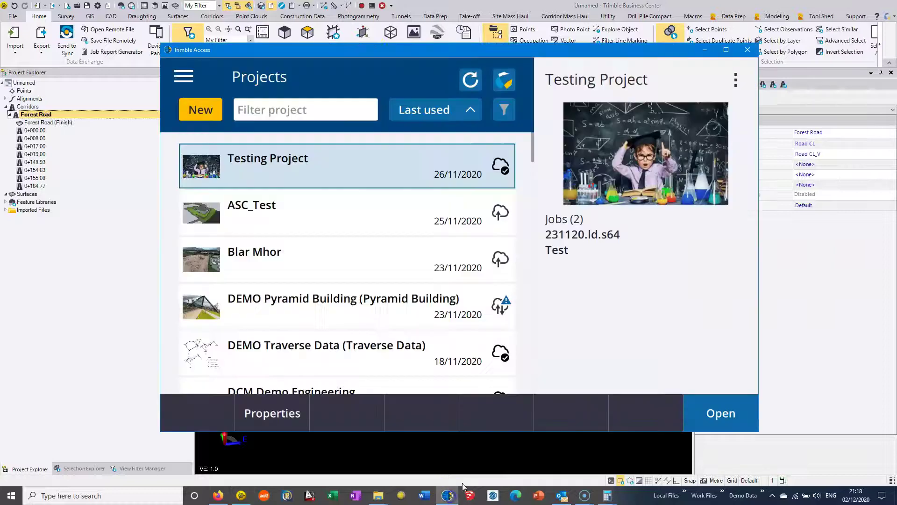
{"action": "left_click", "coordinate": [190, 76]}
{"action": "left_click", "coordinate": [206, 106]}
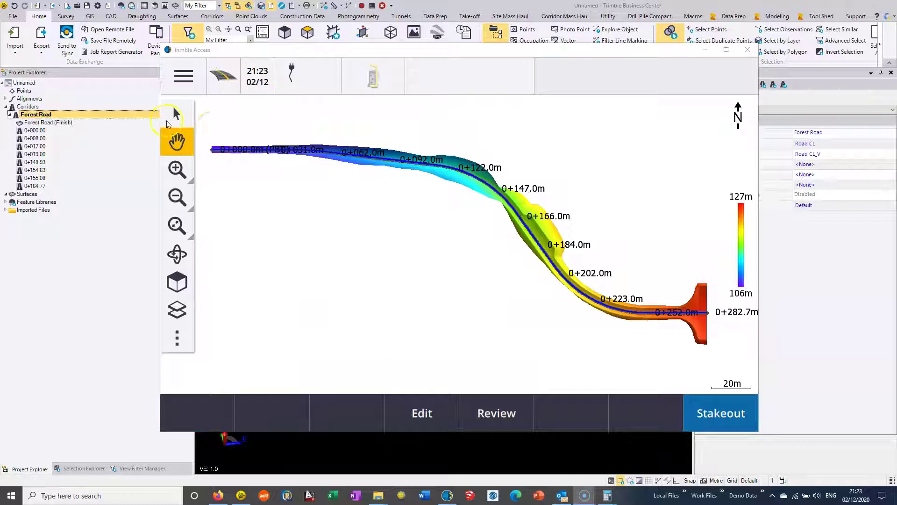
Step: Zoom and pan the map to show Forest Road stations 0+163 to 0+210
{"action": "left_click", "coordinate": [367, 185]}
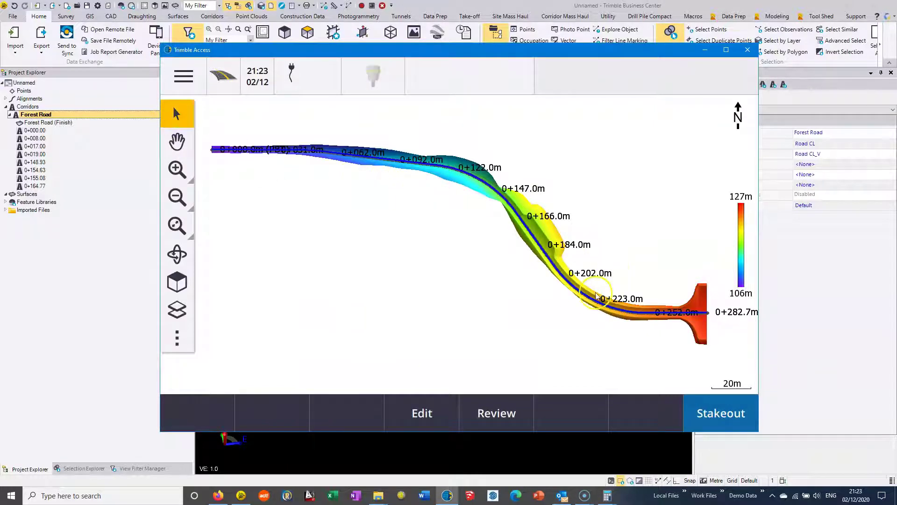
{"action": "left_click", "coordinate": [177, 169]}
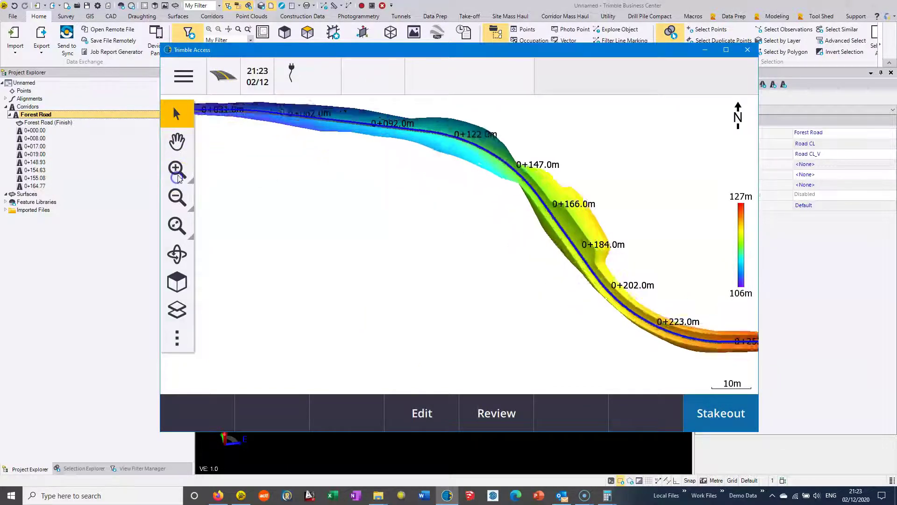
{"action": "left_click", "coordinate": [176, 138]}
{"action": "left_click_drag", "start_coordinate": [505, 176], "coordinate": [371, 151]}
{"action": "left_click", "coordinate": [470, 137]}
{"action": "left_click", "coordinate": [511, 240]}
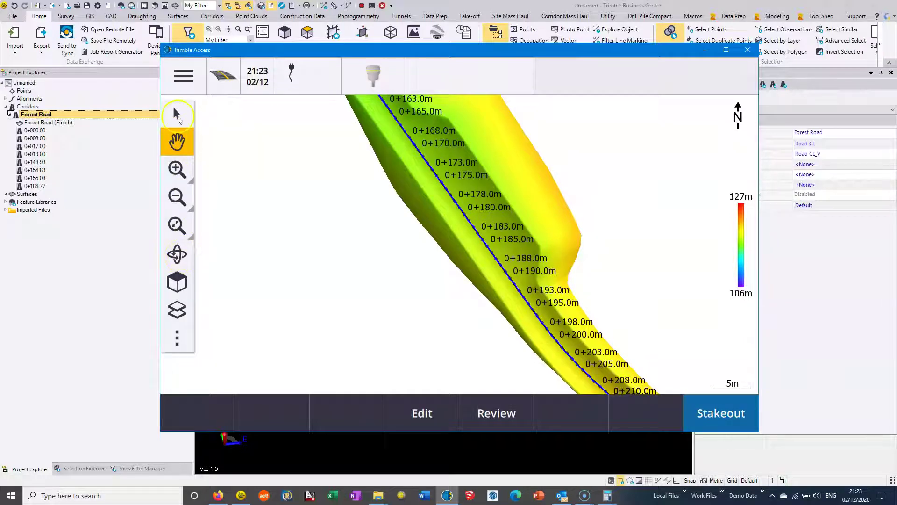
{"action": "left_click", "coordinate": [176, 114]}
Step: Pick Forest Road (Finish) on the map, review it, and run a 3D drive along it
{"action": "left_click", "coordinate": [434, 172]}
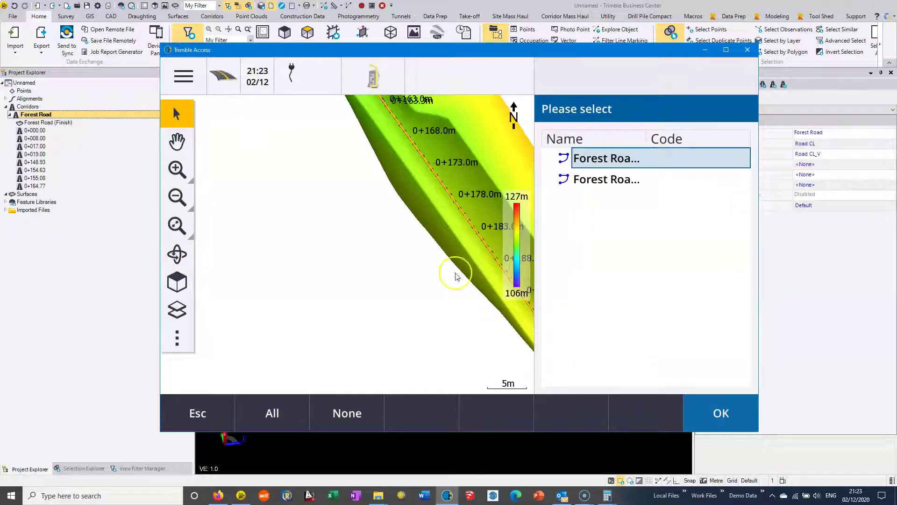
{"action": "left_click", "coordinate": [200, 414]}
{"action": "left_click", "coordinate": [494, 412]}
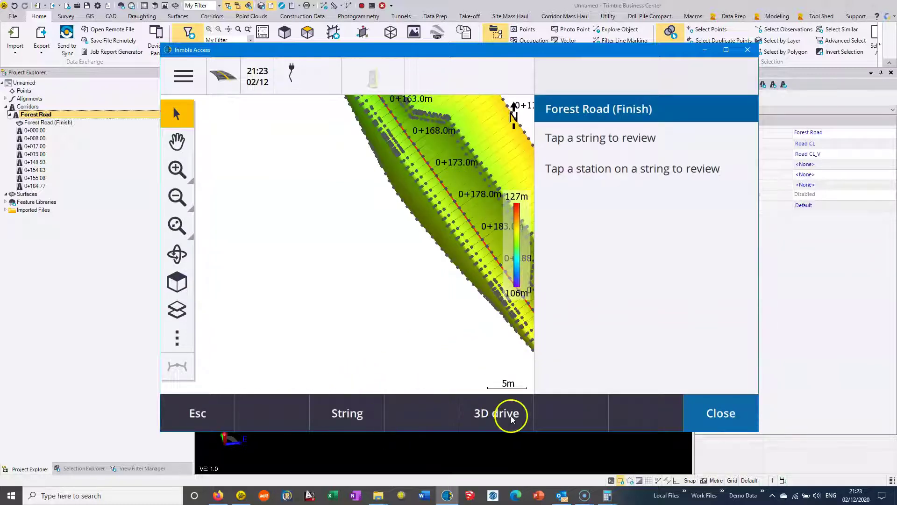
{"action": "left_click", "coordinate": [511, 418]}
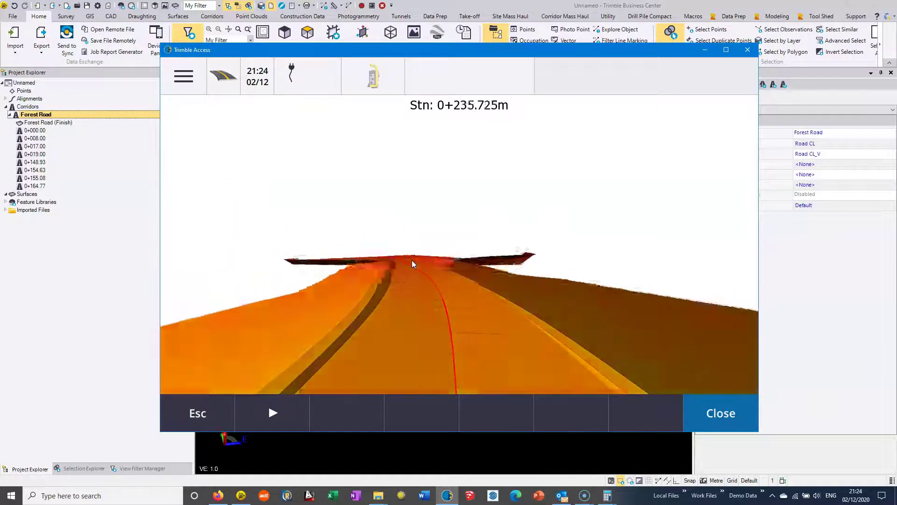
{"action": "left_click", "coordinate": [716, 413]}
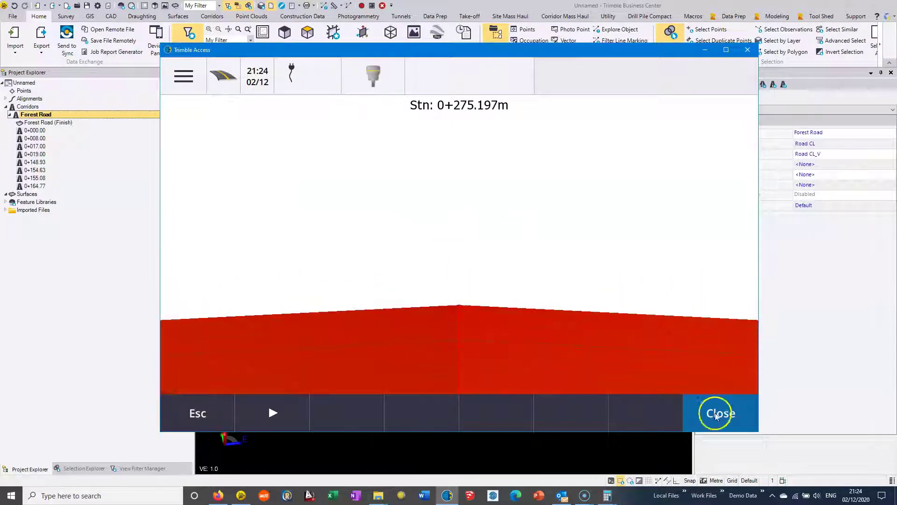